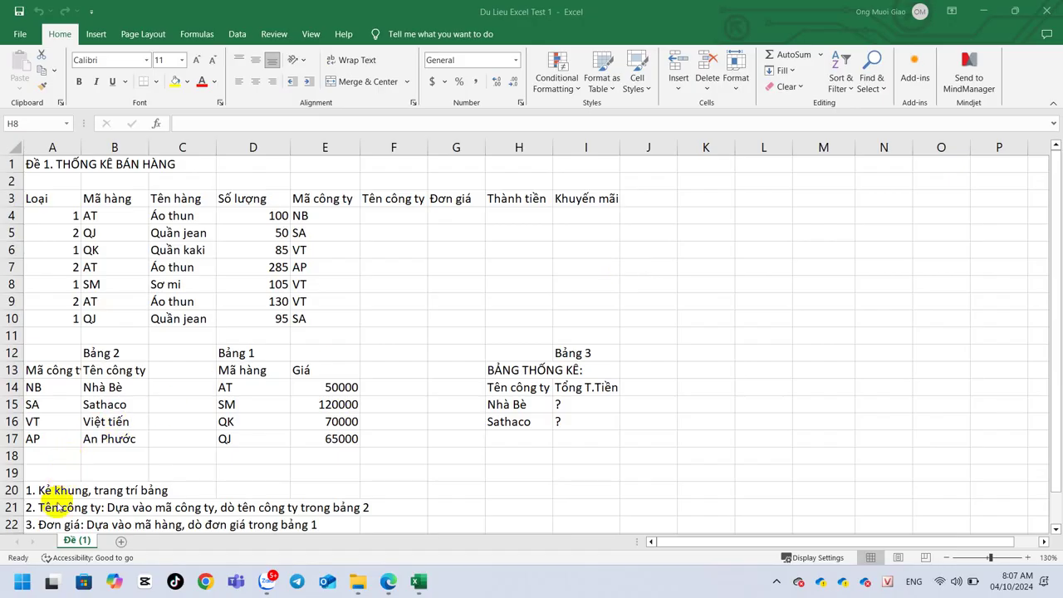
Apply All Borders to every cell of the sales table A3:I10
click(363, 424)
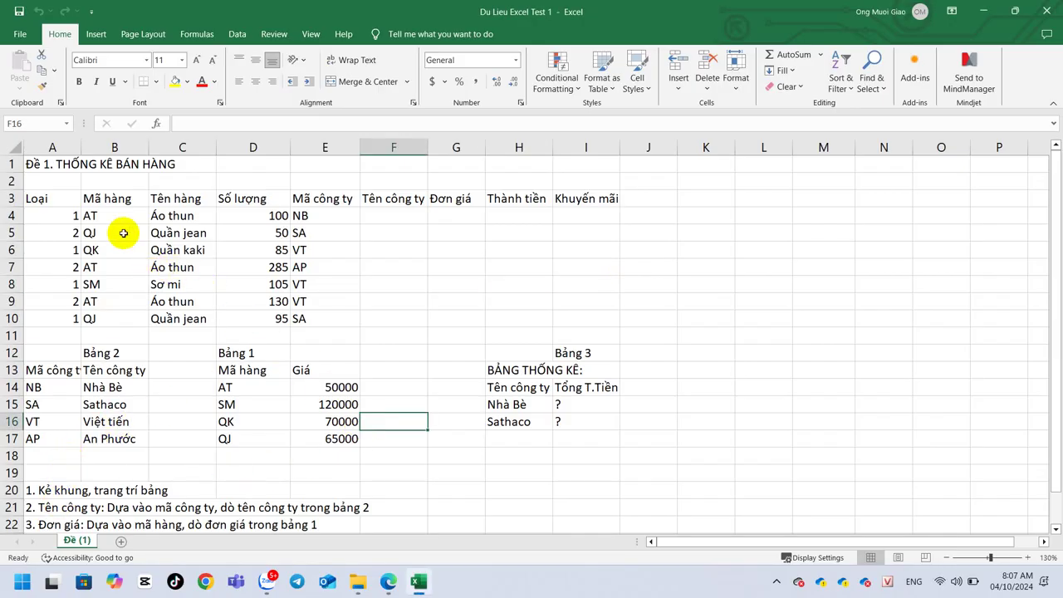
mouse_move(66, 200)
mouse_down()
mouse_move(466, 308)
mouse_move(609, 318)
mouse_up()
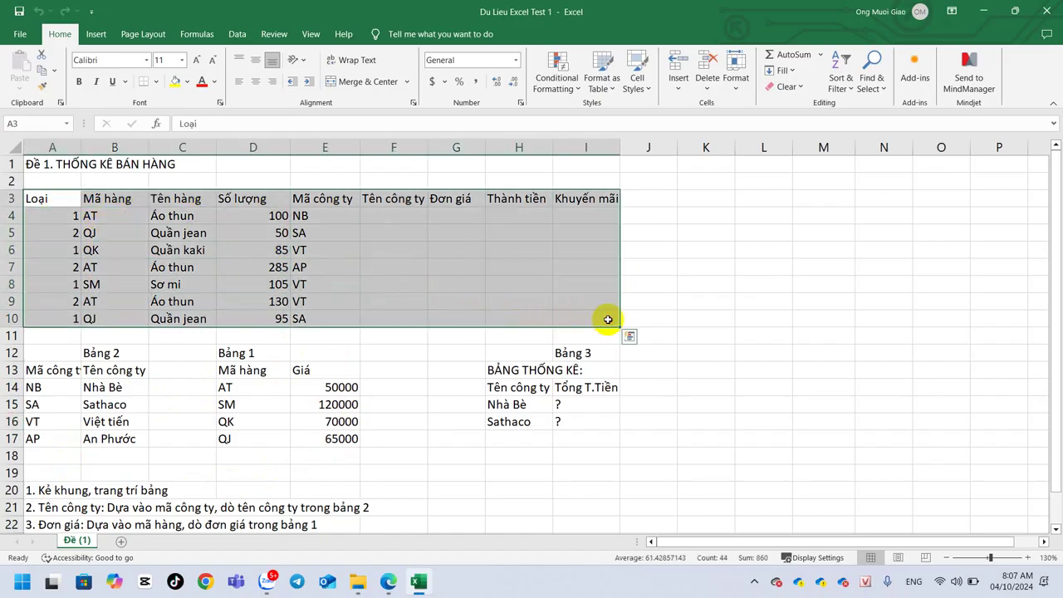
click(155, 81)
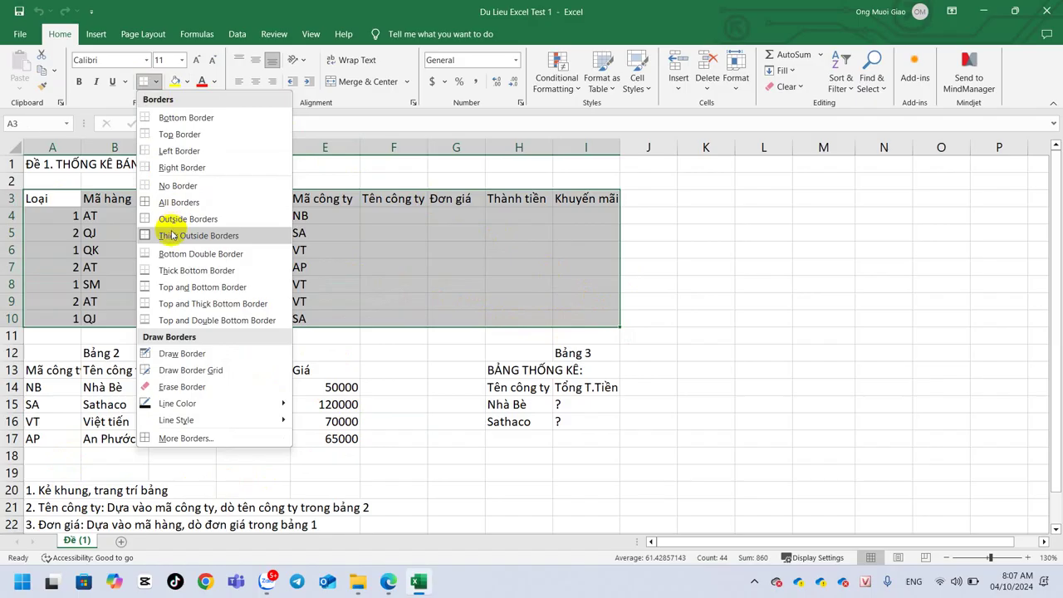
click(178, 201)
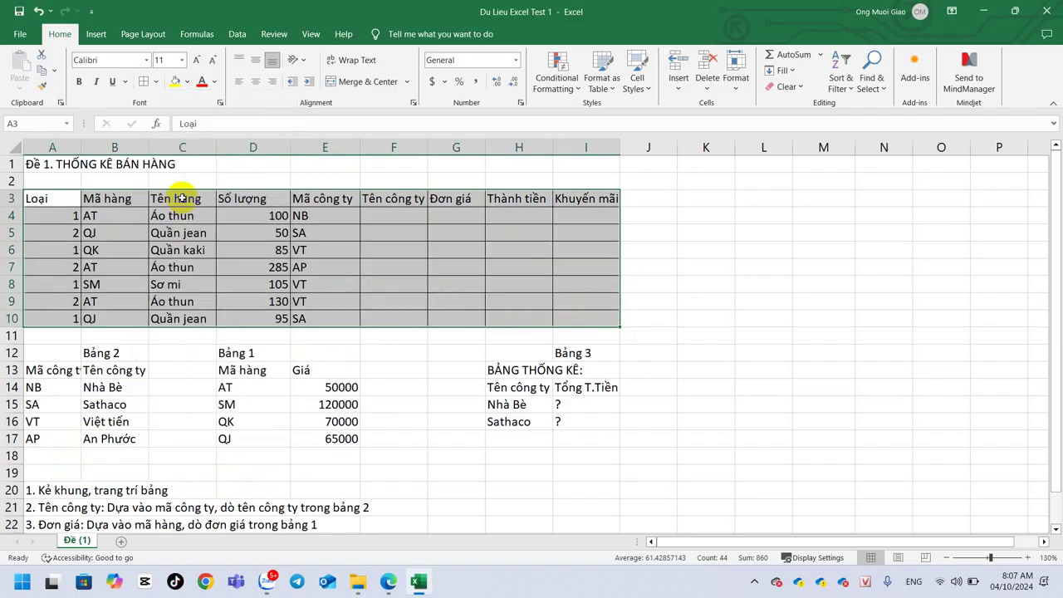
drag(66, 199, 605, 203)
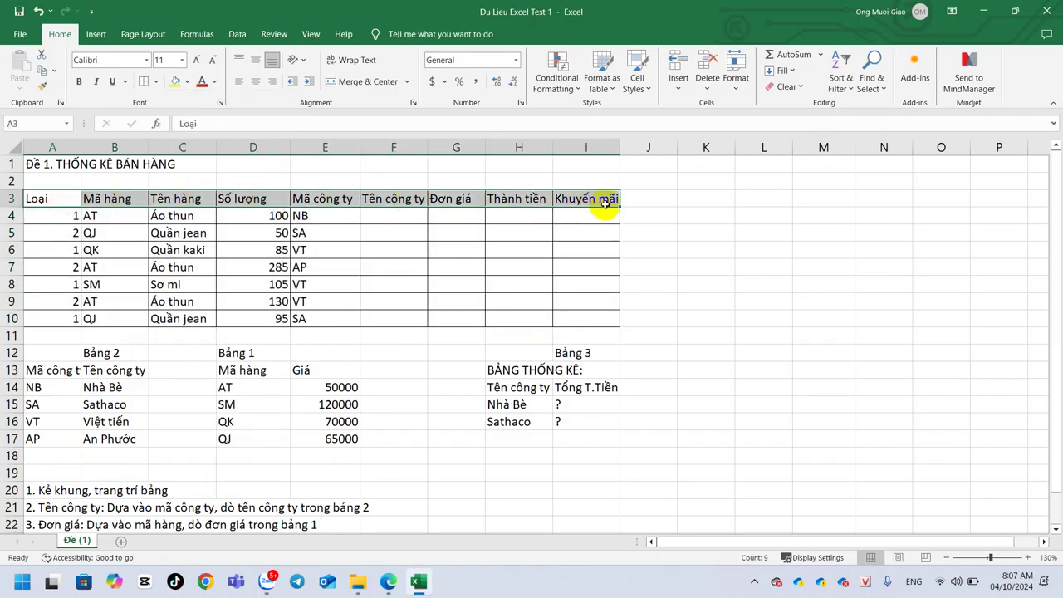
click(187, 81)
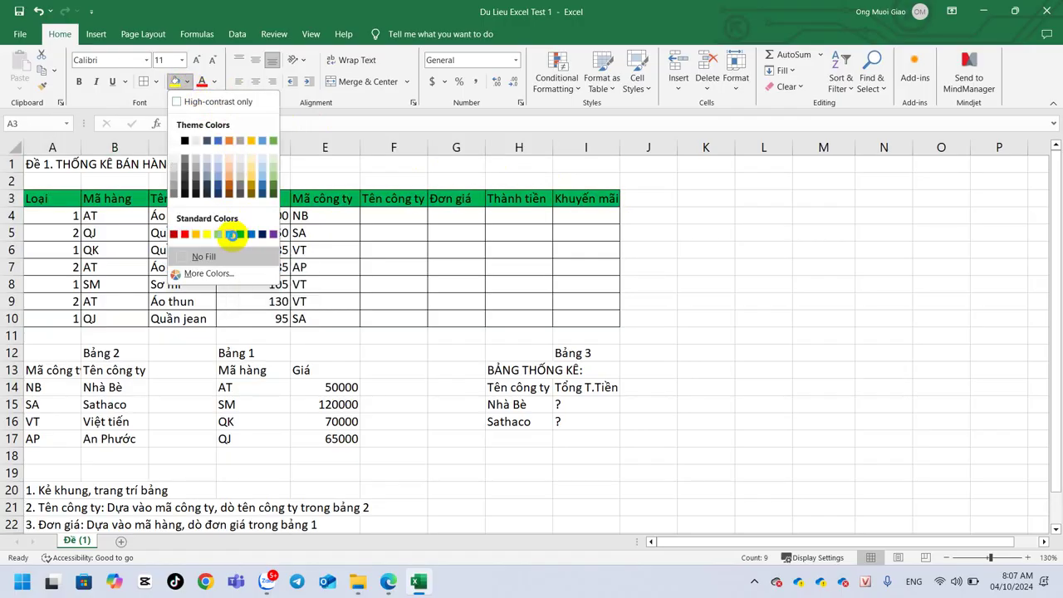
click(229, 234)
click(214, 82)
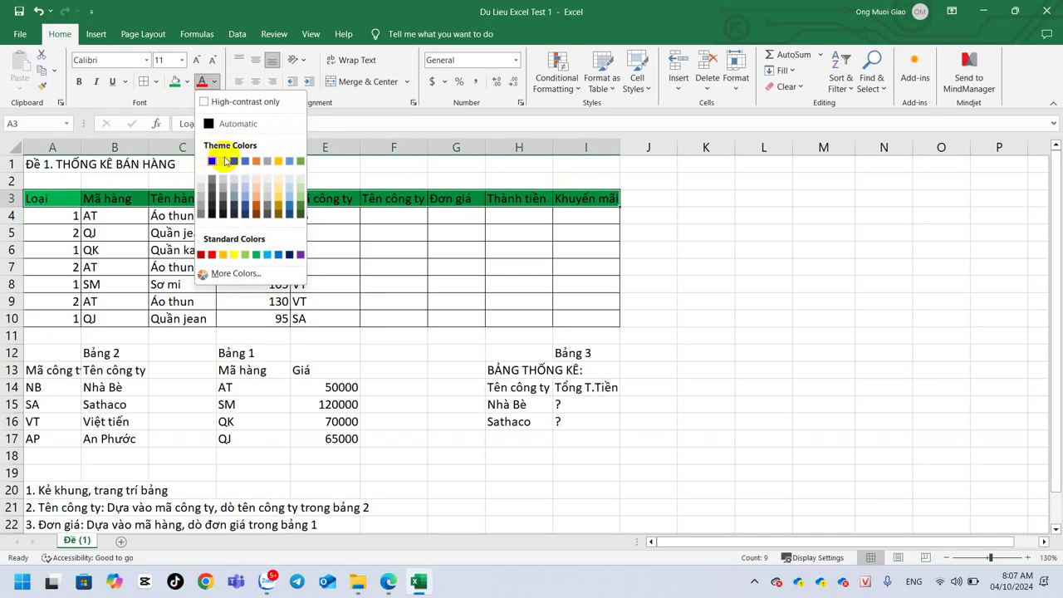
click(201, 161)
click(79, 81)
click(227, 261)
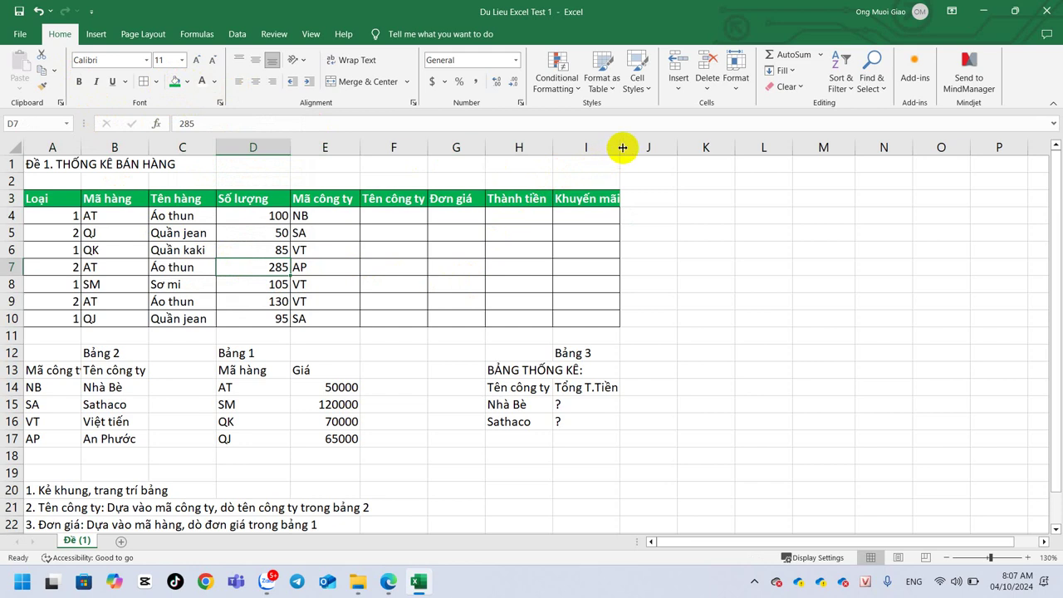
drag(620, 147, 624, 147)
click(564, 280)
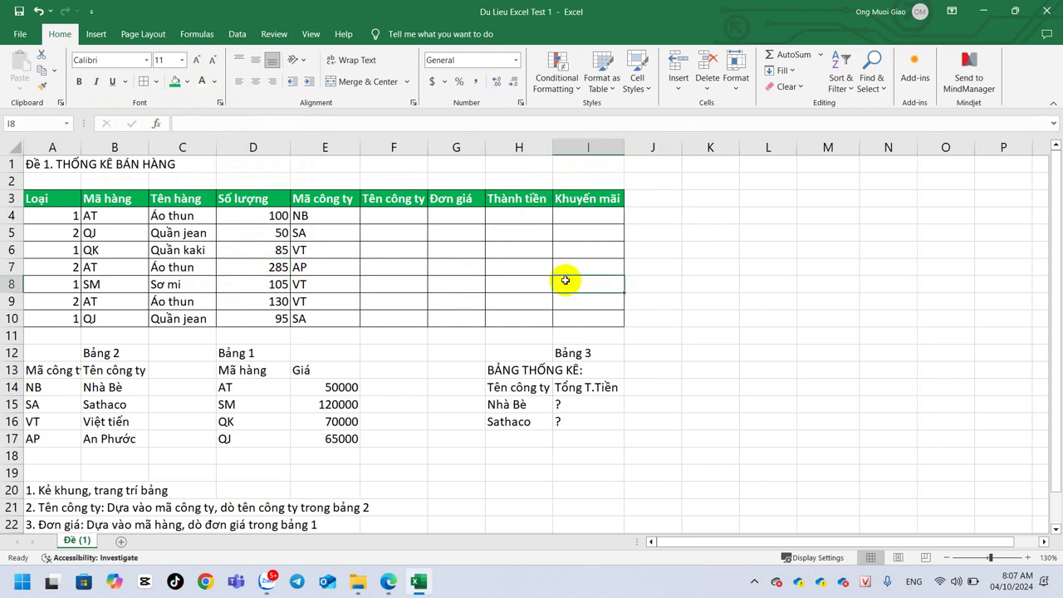
key(ctrl+z)
key(ctrl+z)
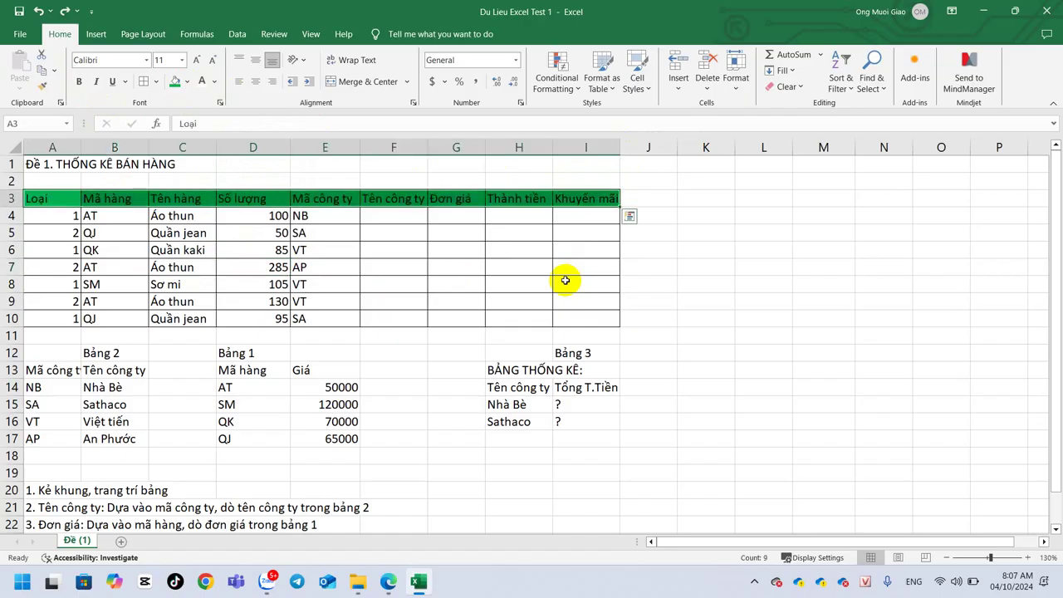
key(ctrl+z)
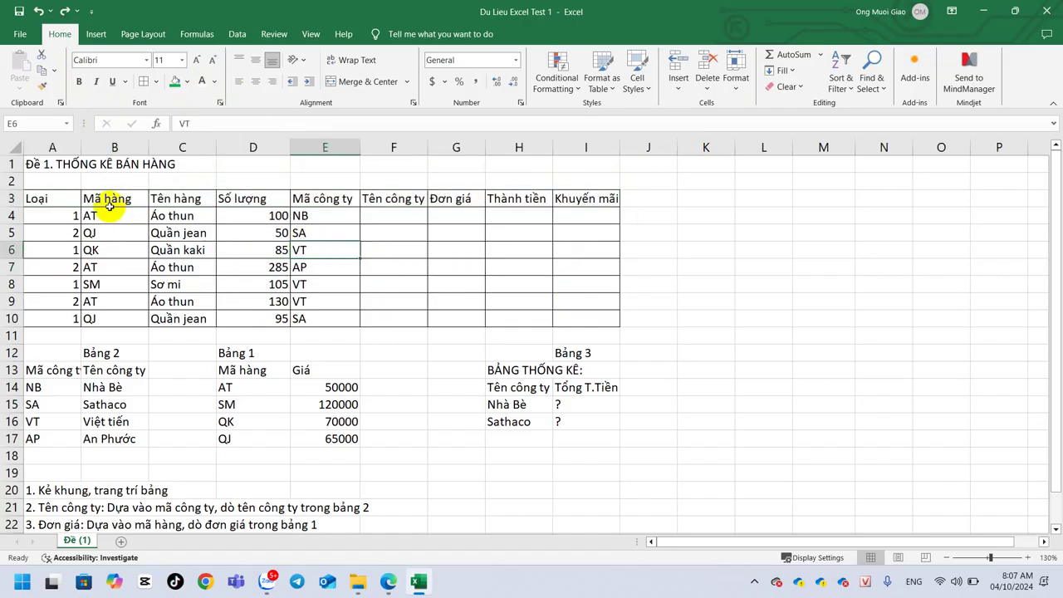
mouse_move(67, 200)
mouse_down()
mouse_move(482, 281)
mouse_move(560, 323)
mouse_up()
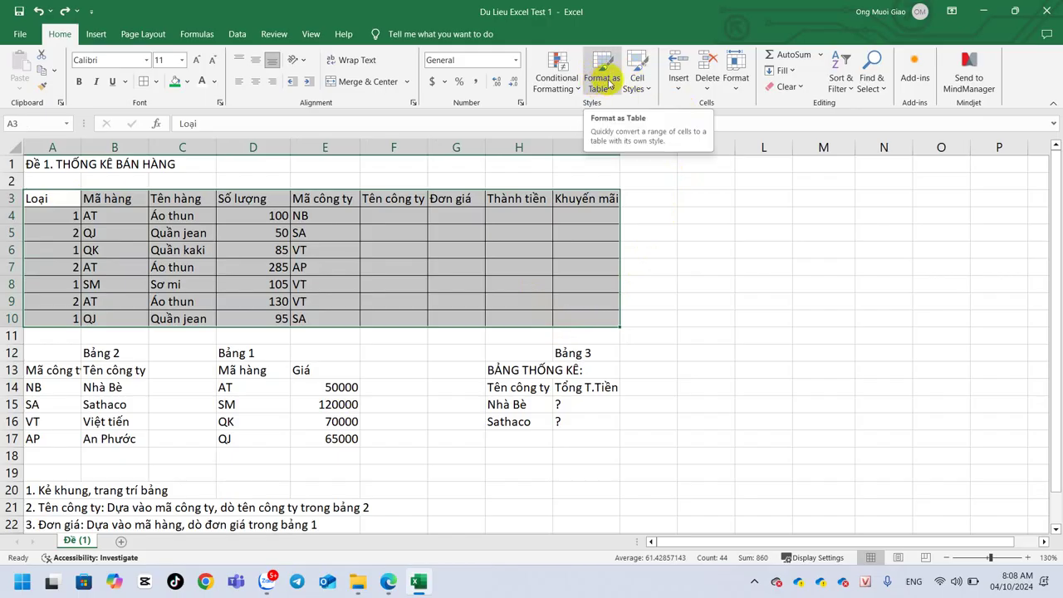
click(609, 83)
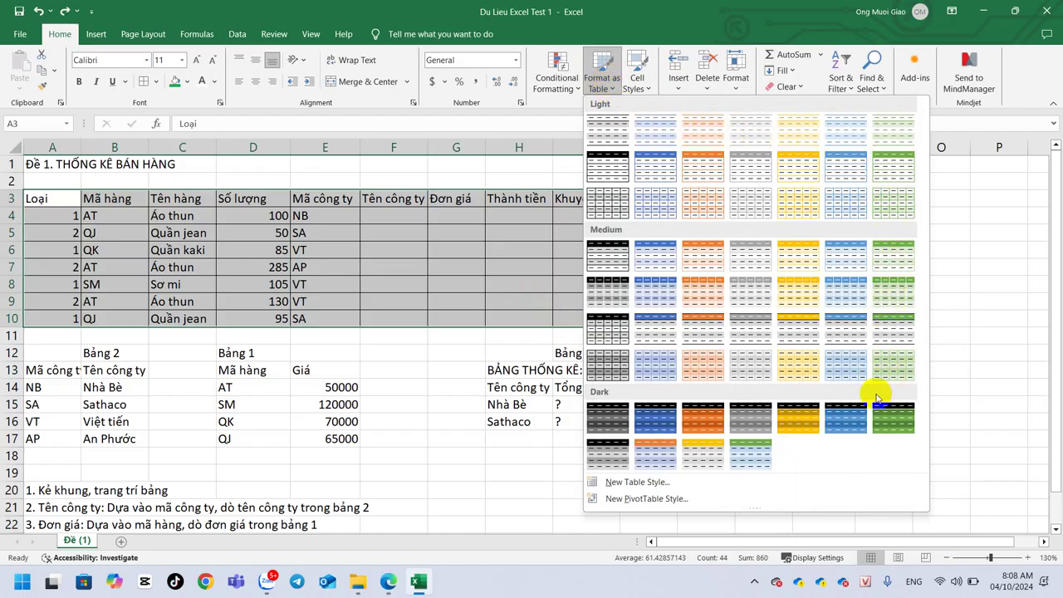
click(656, 253)
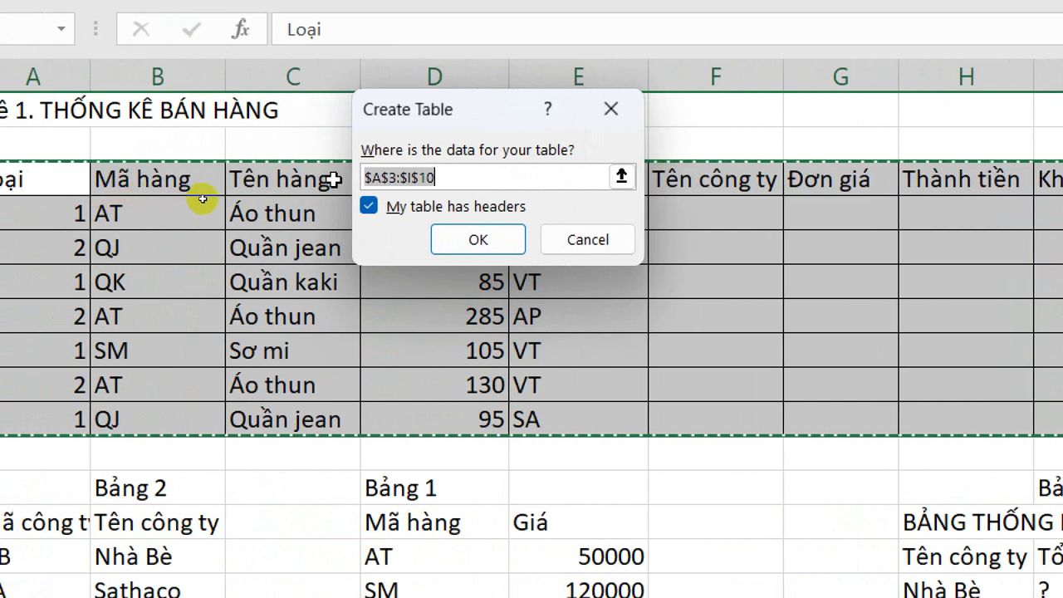
click(493, 241)
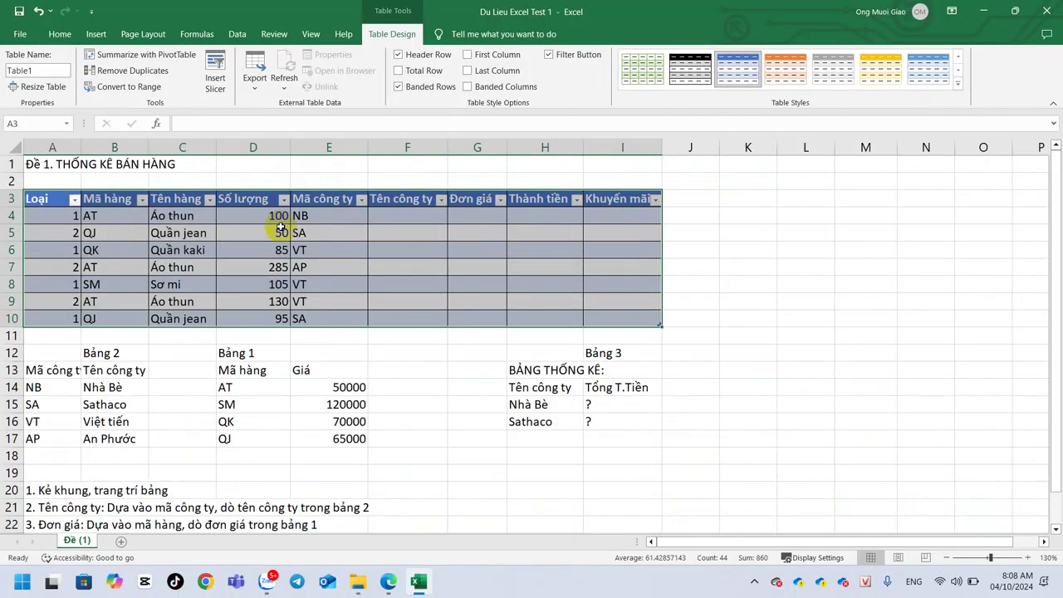
click(254, 265)
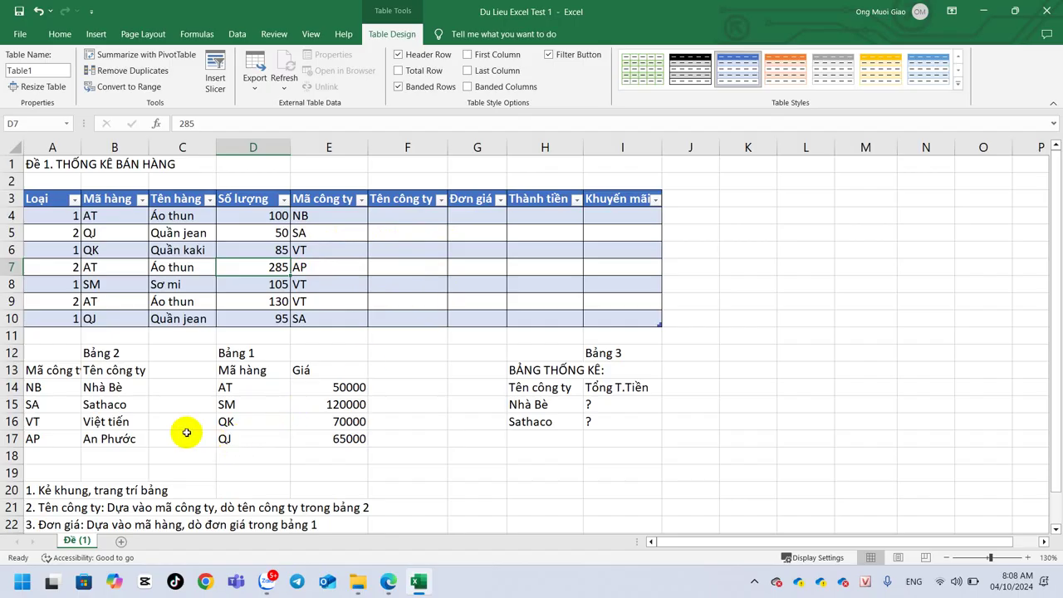
key(ctrl+z)
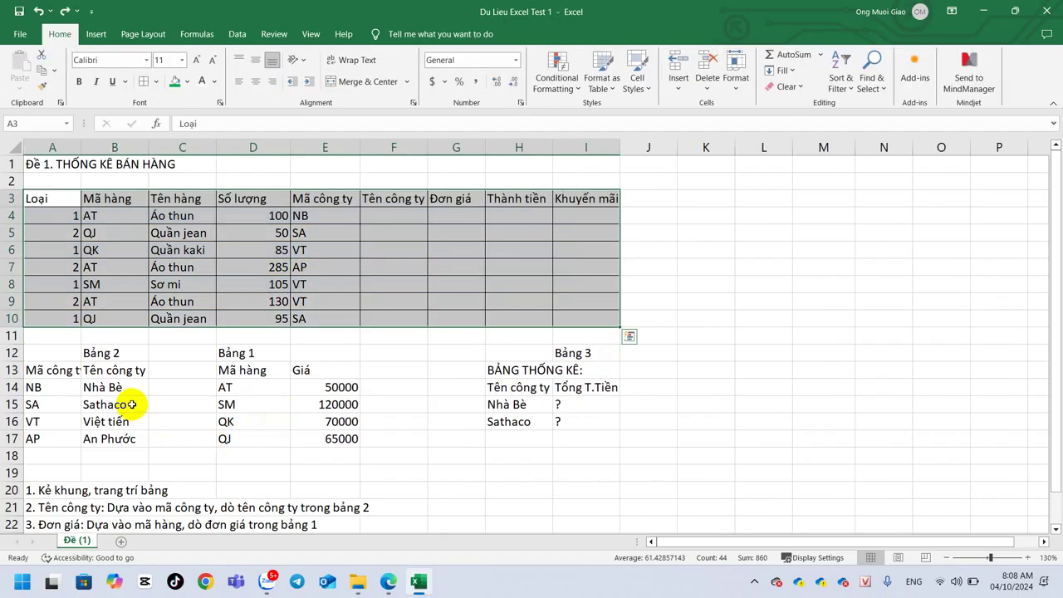
key(ctrl+z)
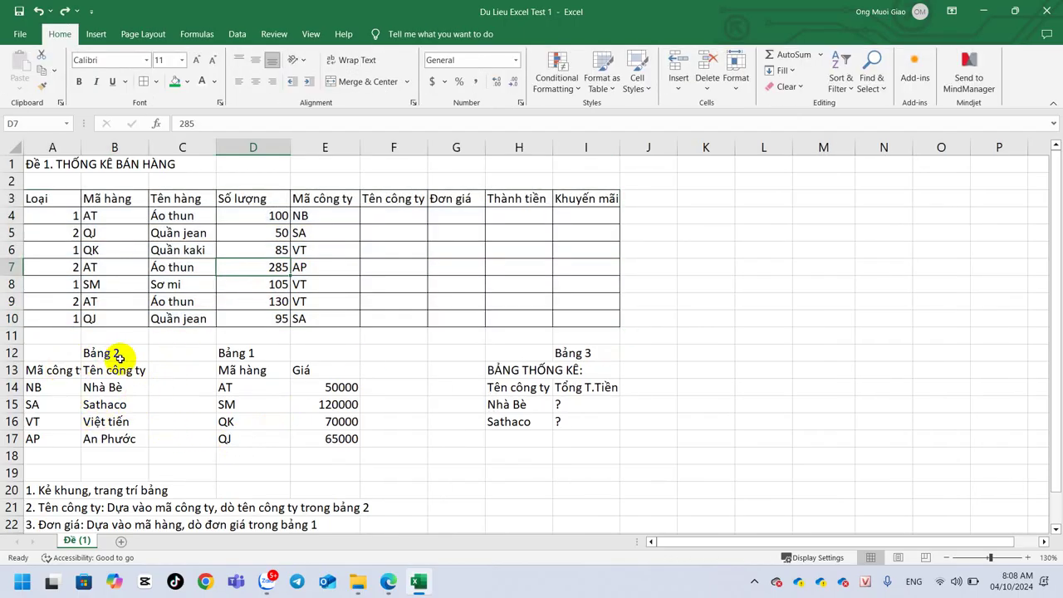
click(112, 355)
click(99, 371)
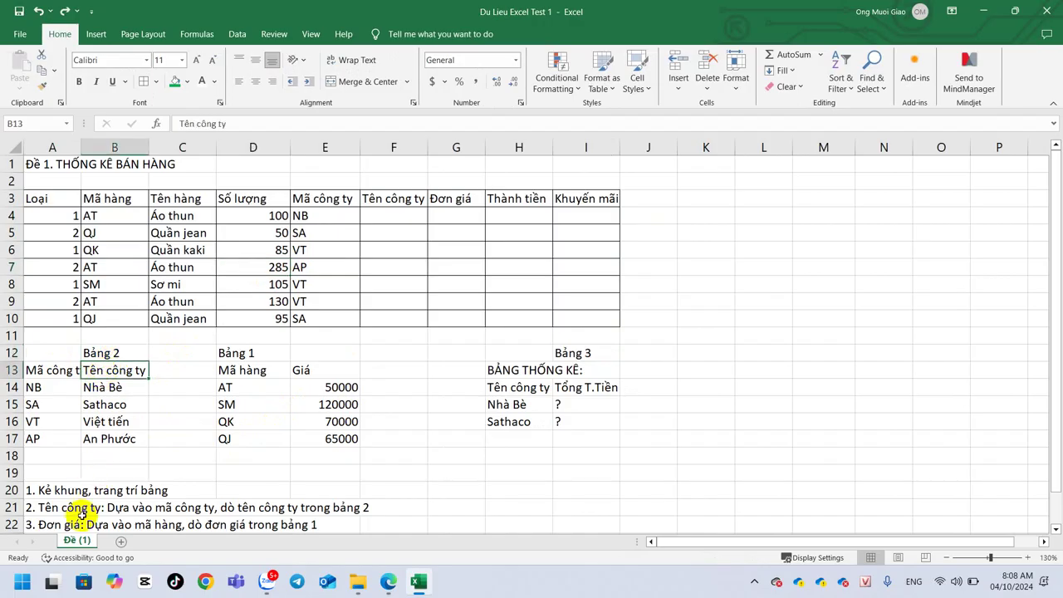
scroll(93, 435, down, 1)
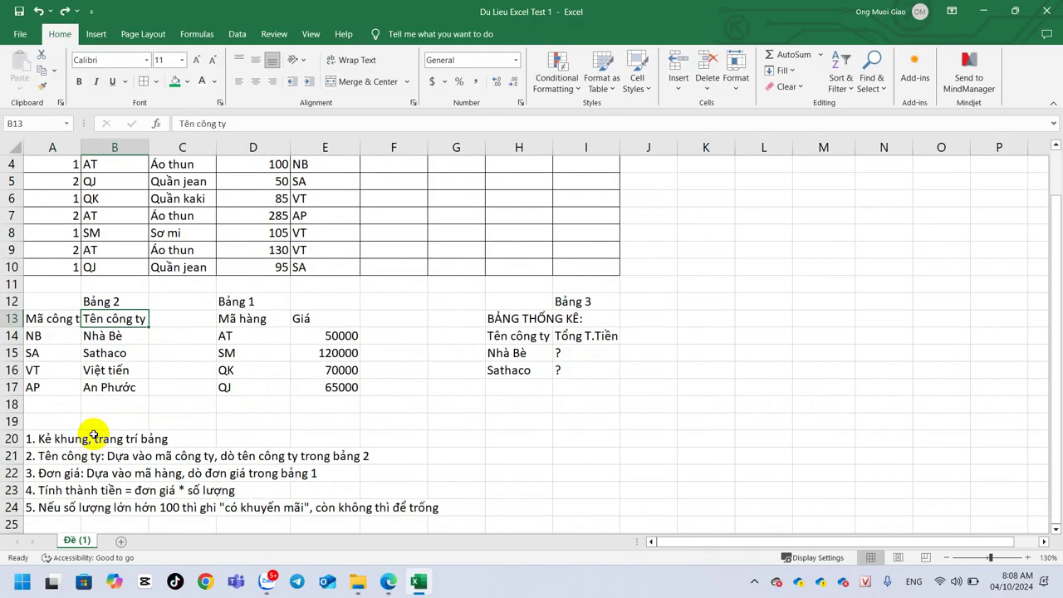
click(32, 456)
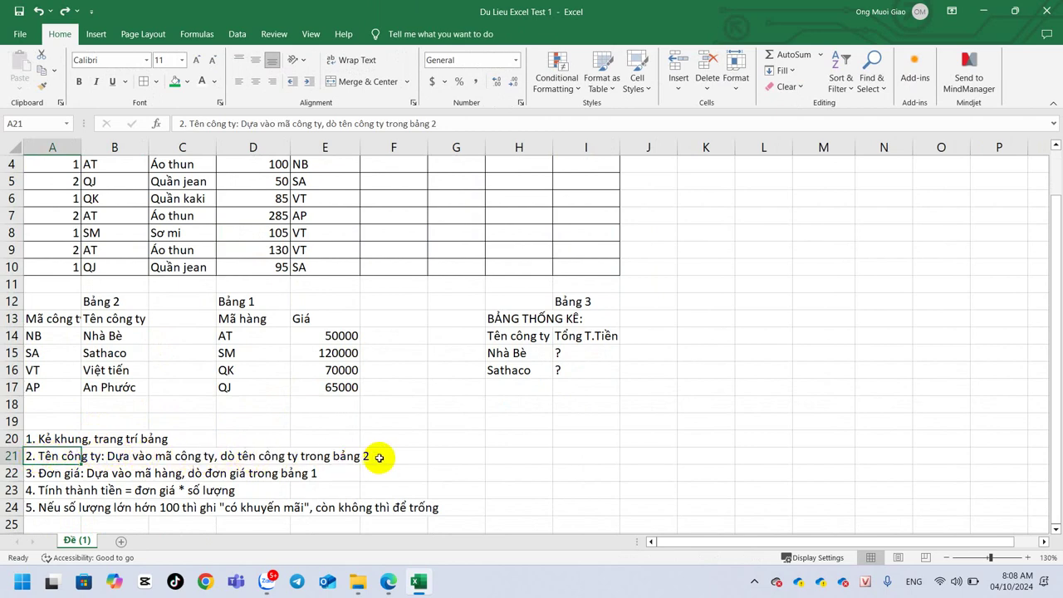
scroll(365, 441, up, 1)
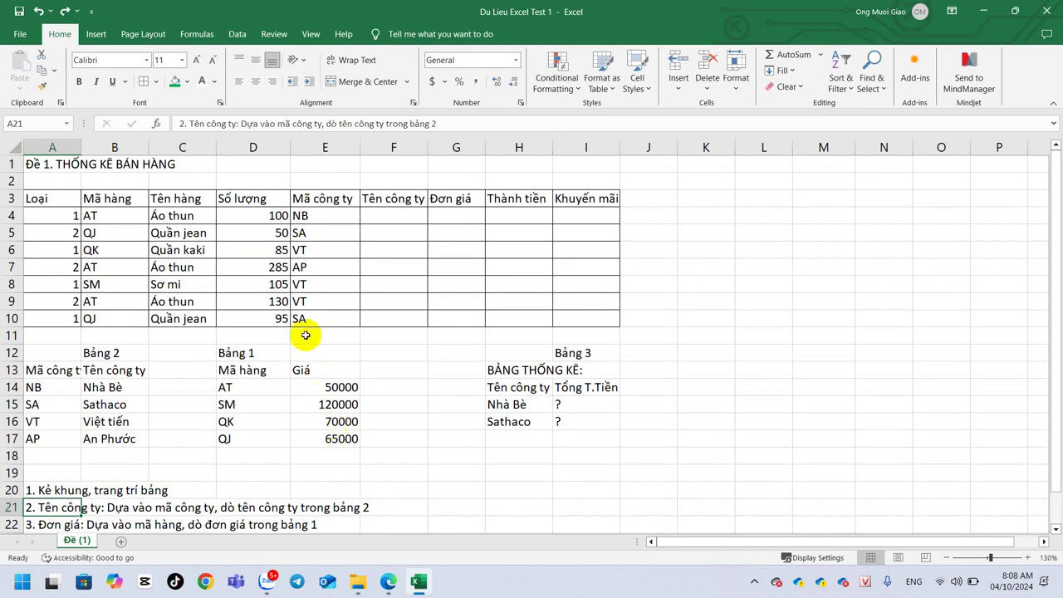
click(390, 214)
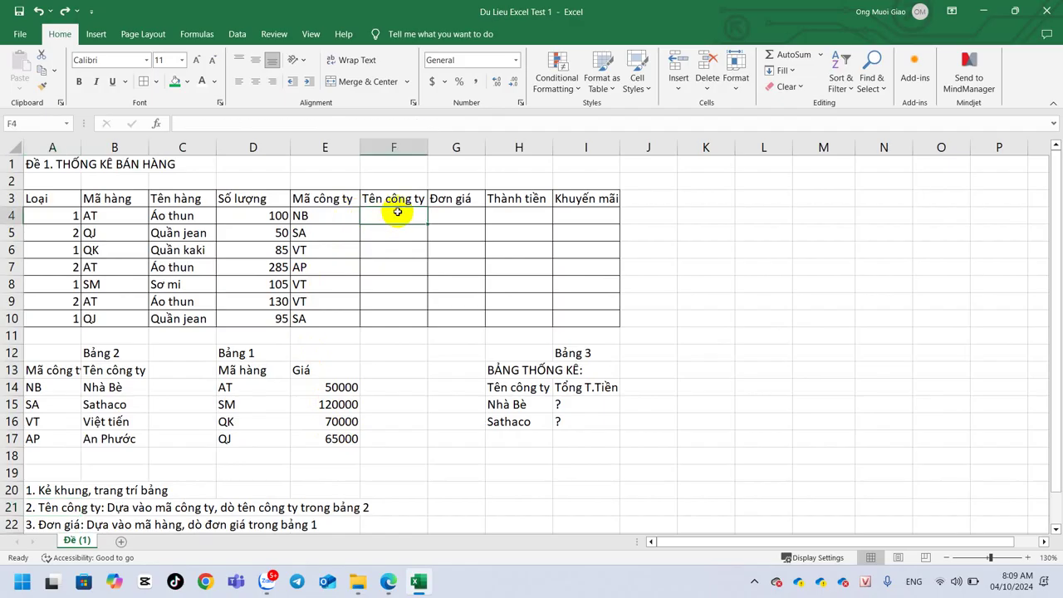
click(305, 199)
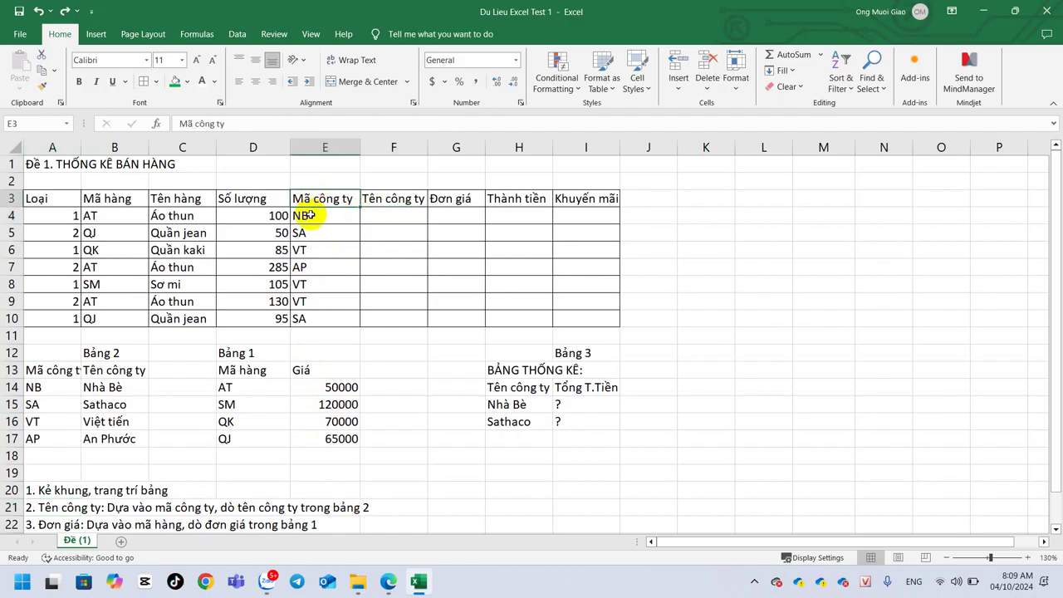
Add All Borders to the Bảng 2 company table A13:B17
click(392, 214)
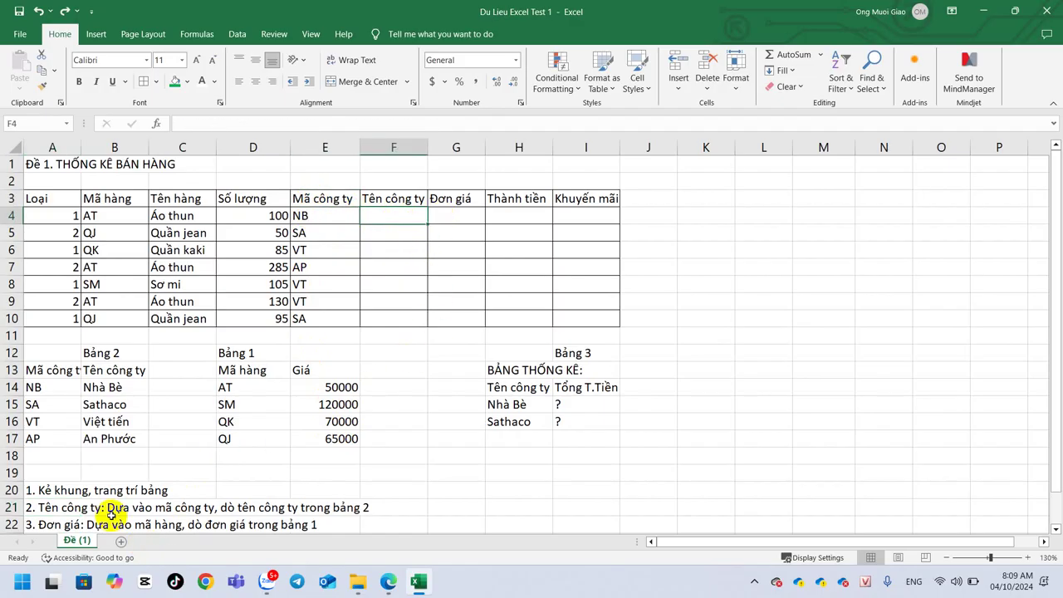
drag(52, 371, 132, 438)
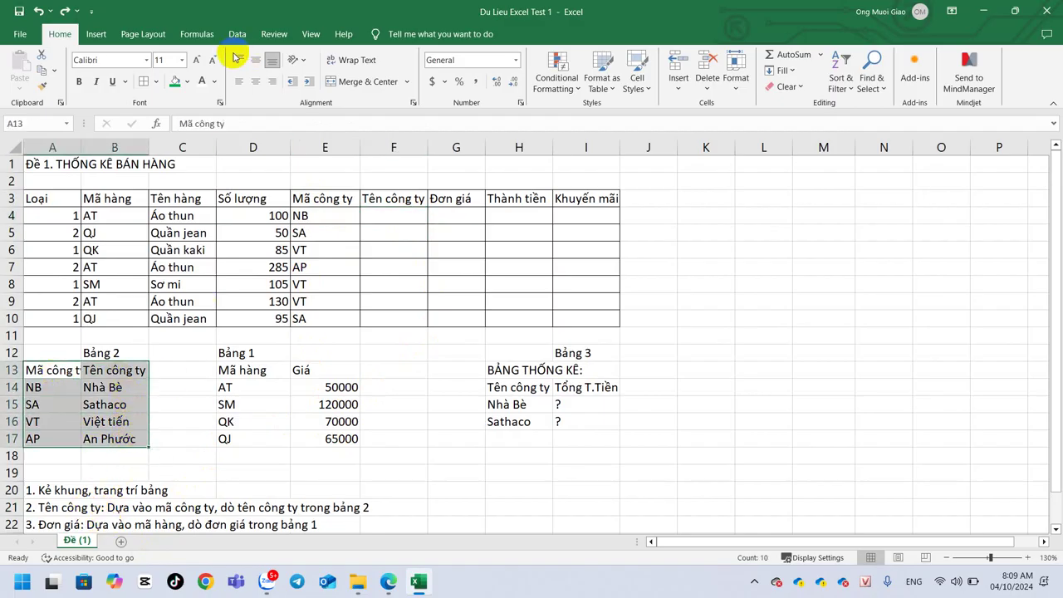
click(171, 81)
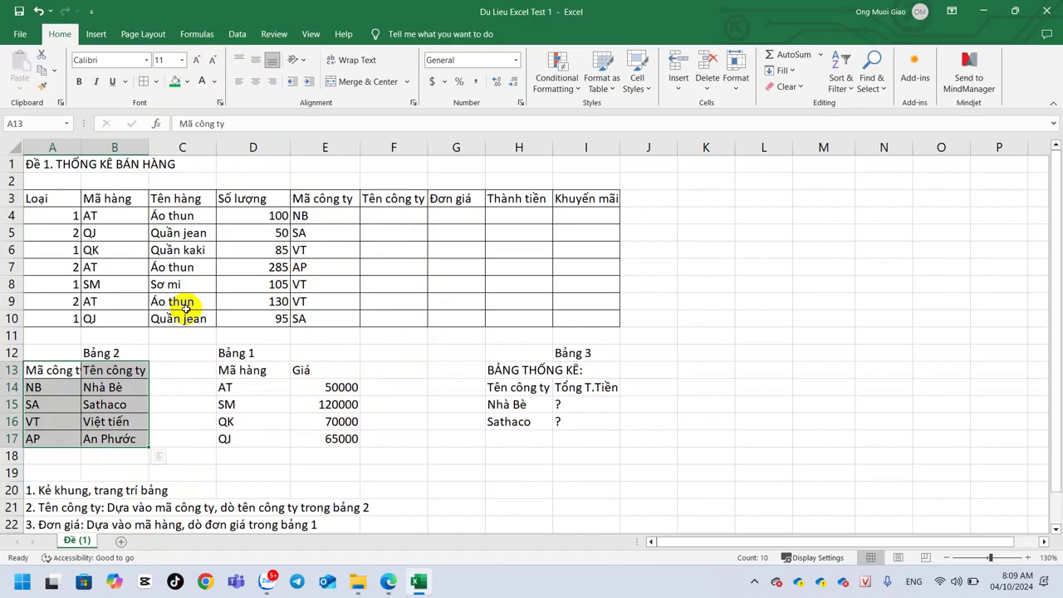
Start a VLOOKUP formula in cell F4
click(394, 215)
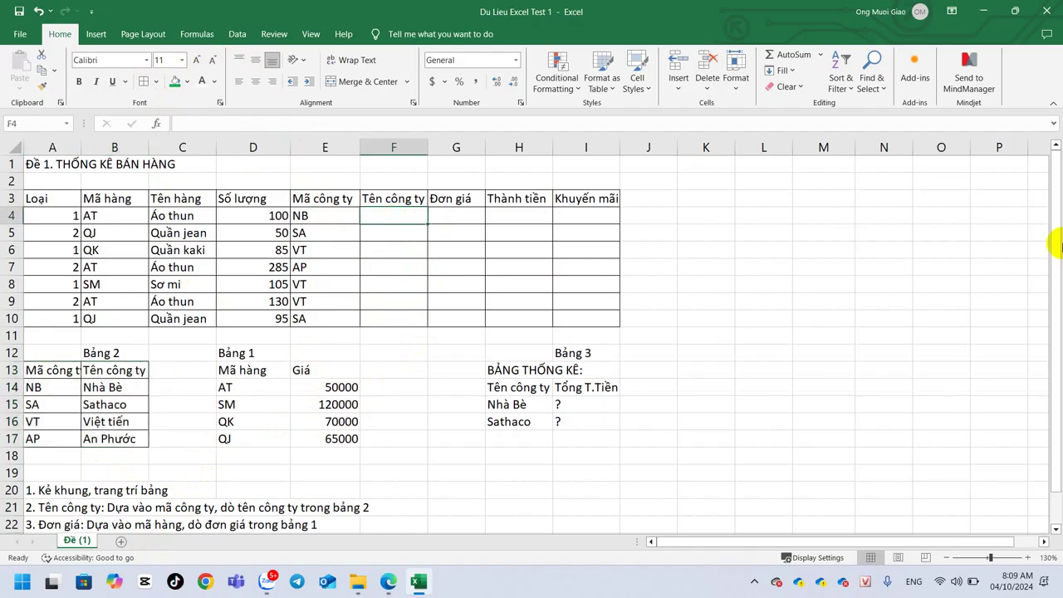
text(=vl)
key(Tab)
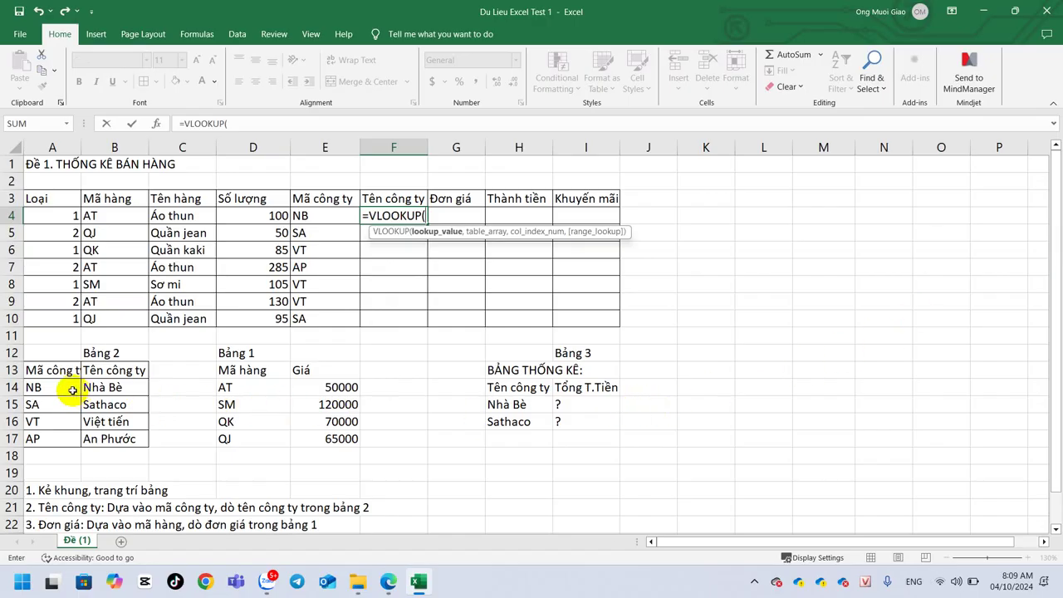
Complete F4 as =VLOOKUP(E4,$A$13:$B$17,2,0) and fill it down to F10
click(330, 214)
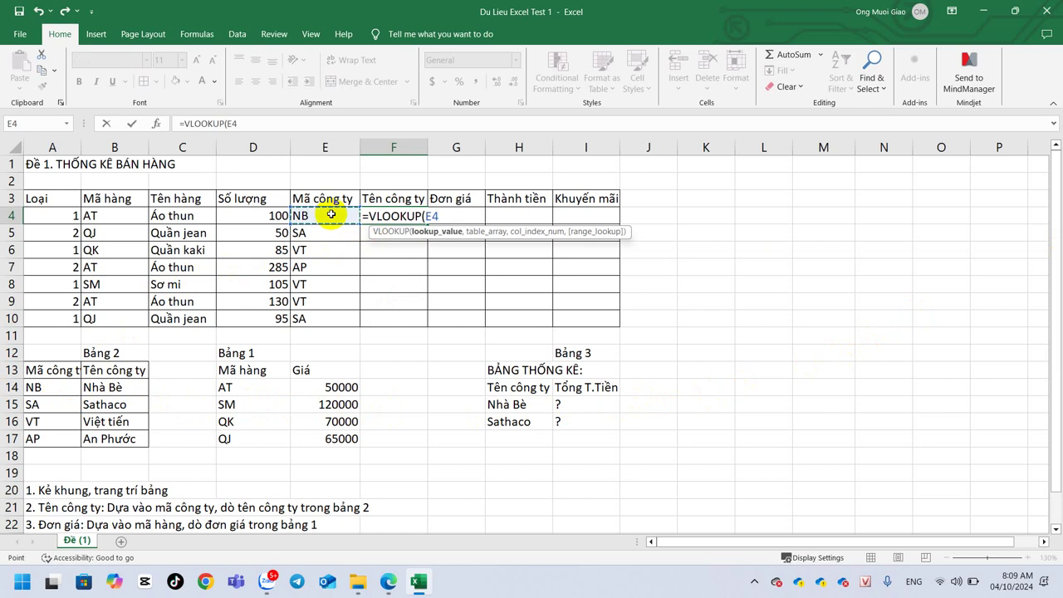
text(,)
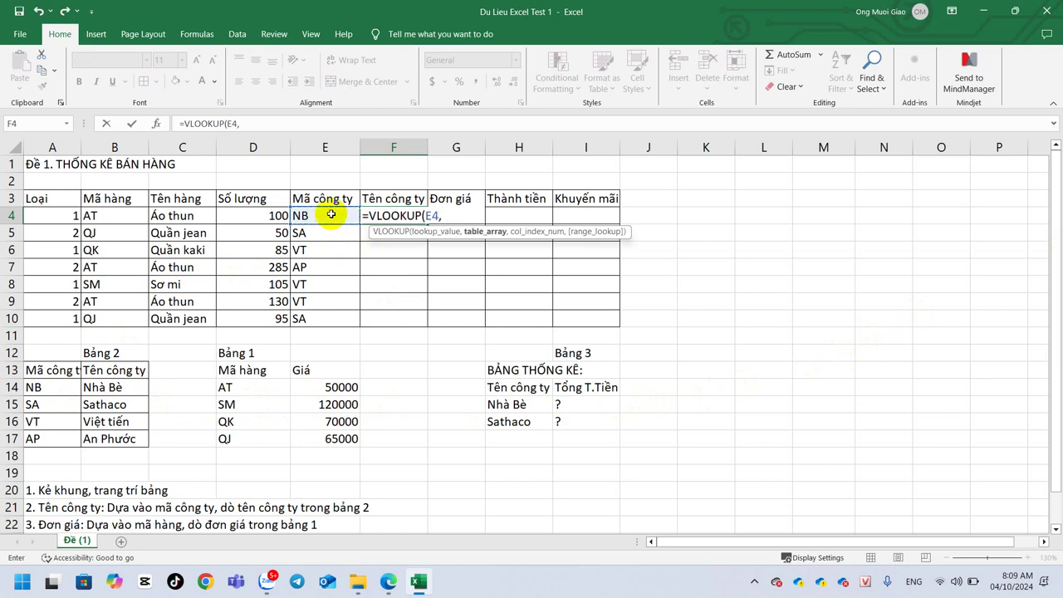
mouse_move(42, 387)
mouse_down()
mouse_move(63, 369)
mouse_move(110, 440)
mouse_up()
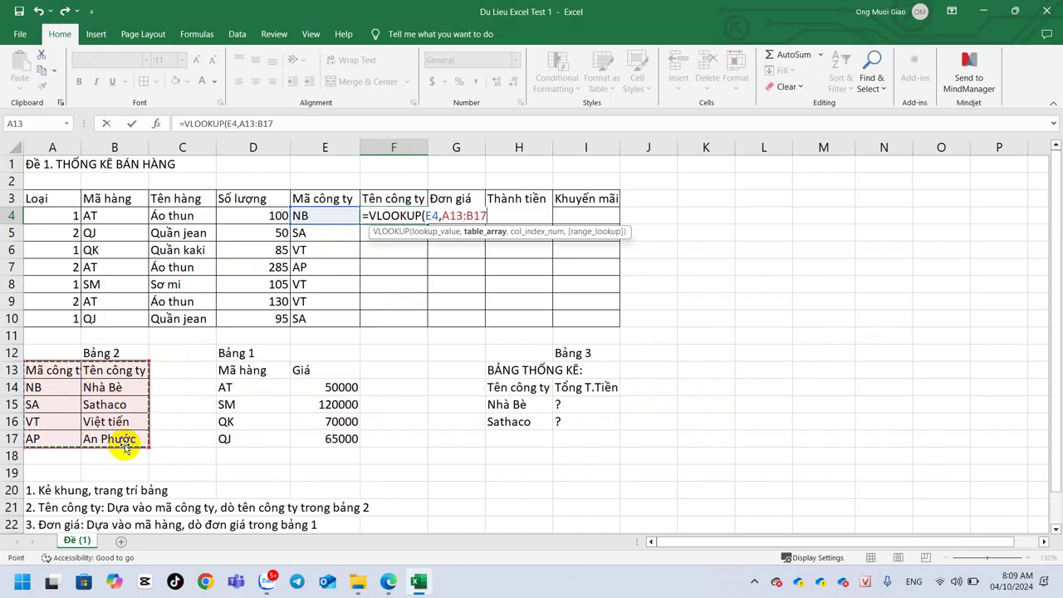
key(F4)
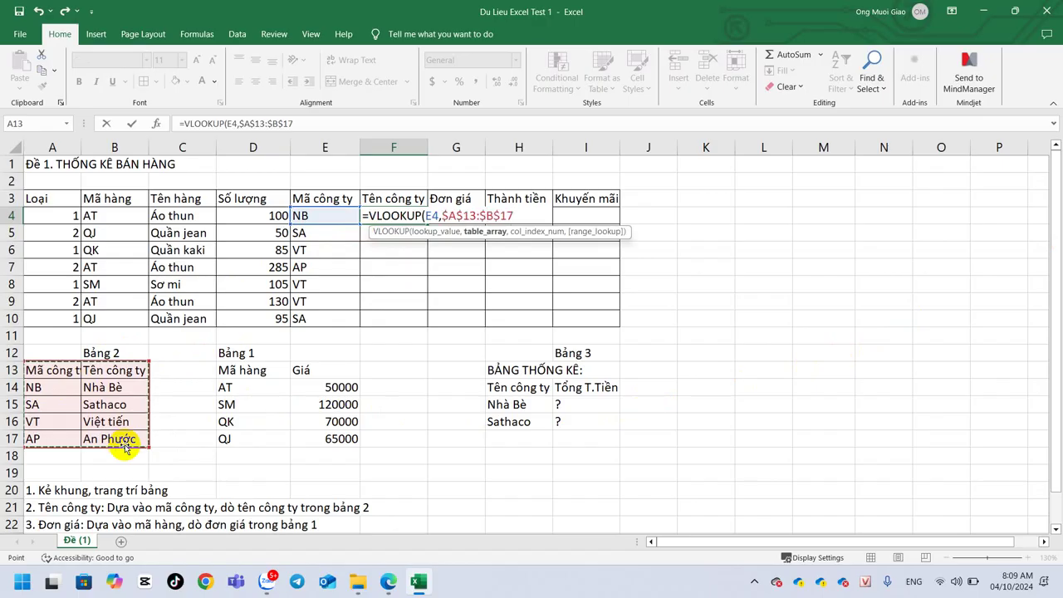
text(,)
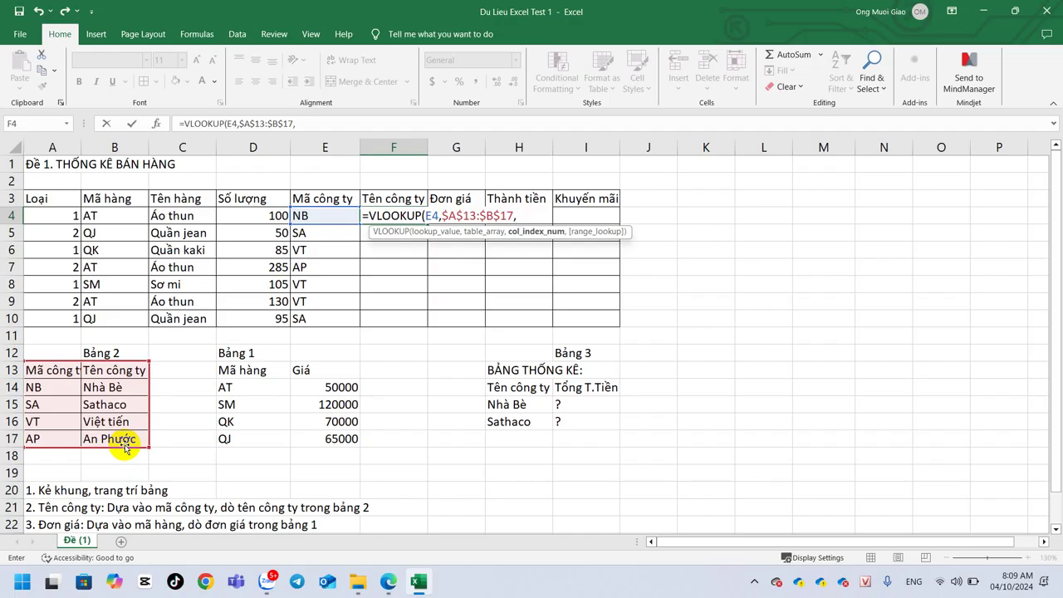
text(2,)
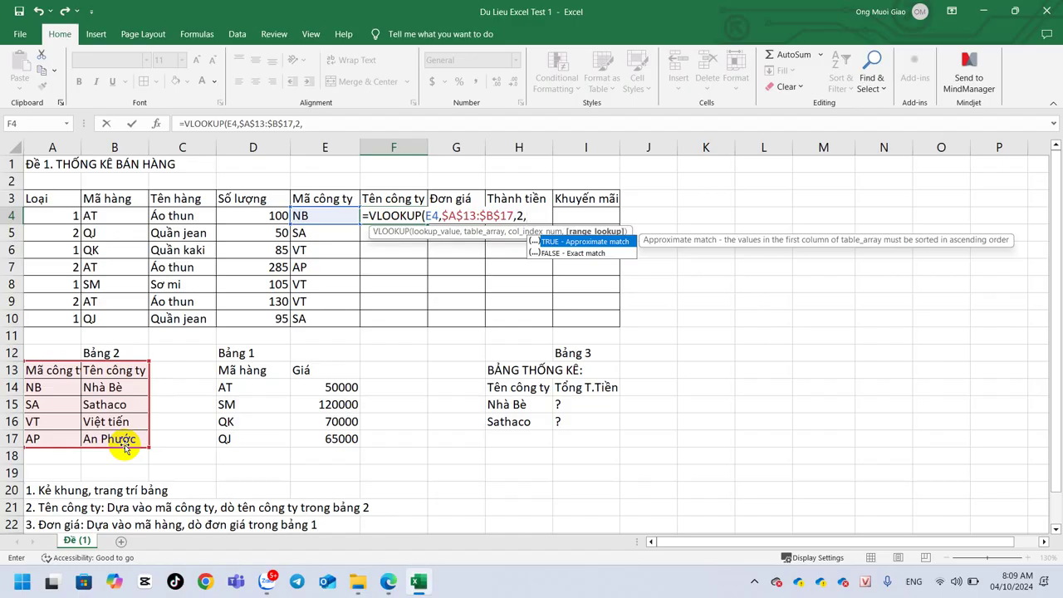
text())
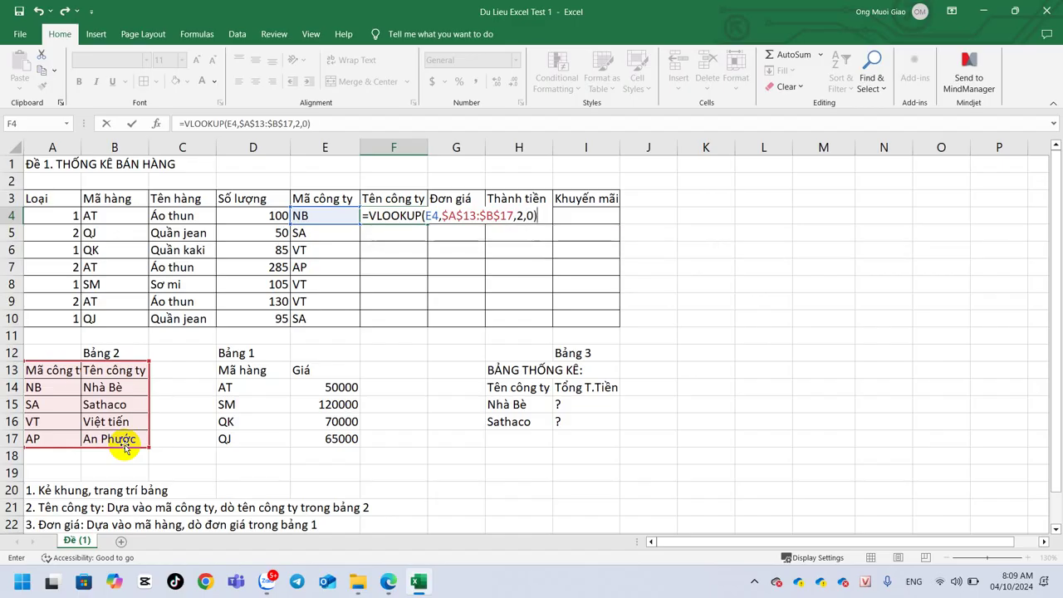
key(Return)
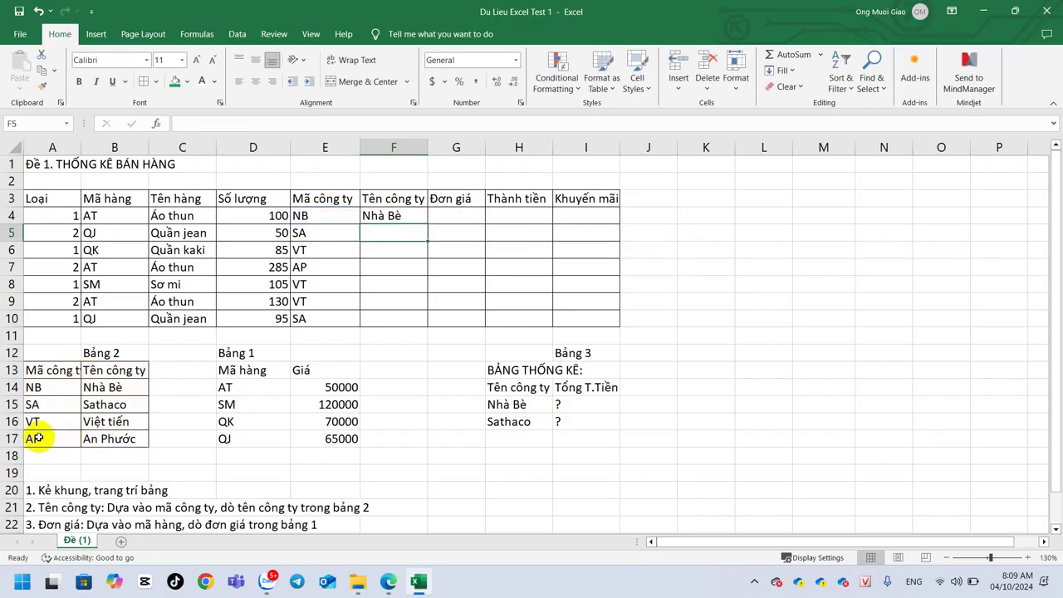
click(417, 212)
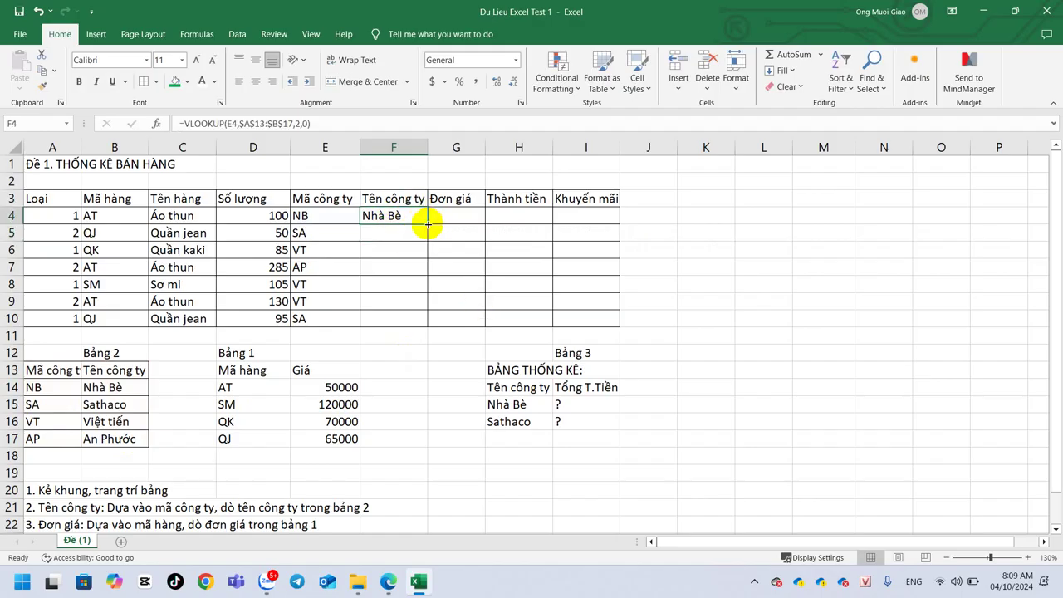
double_click(427, 223)
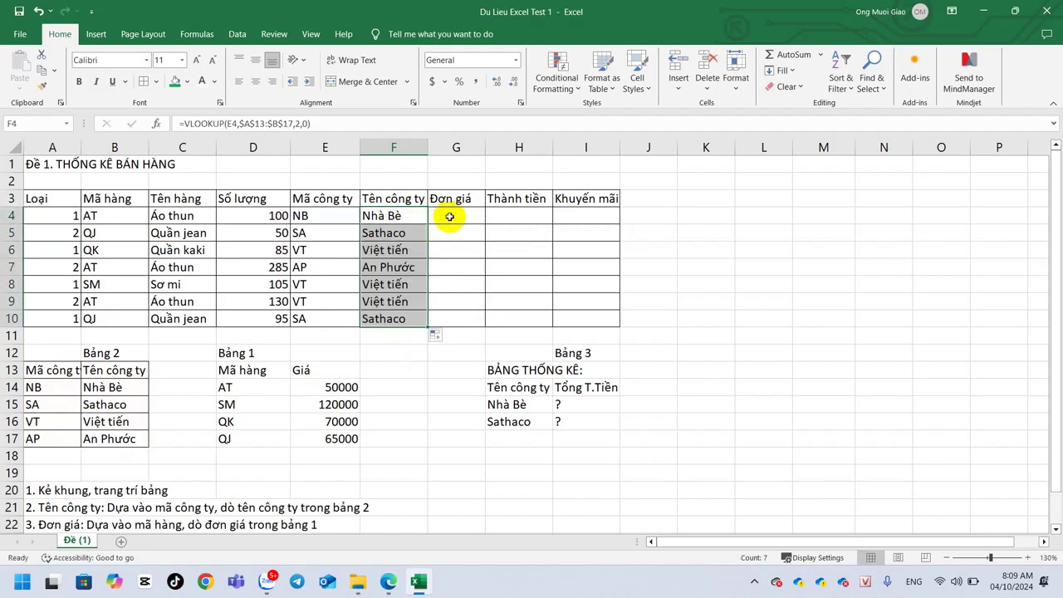
click(449, 214)
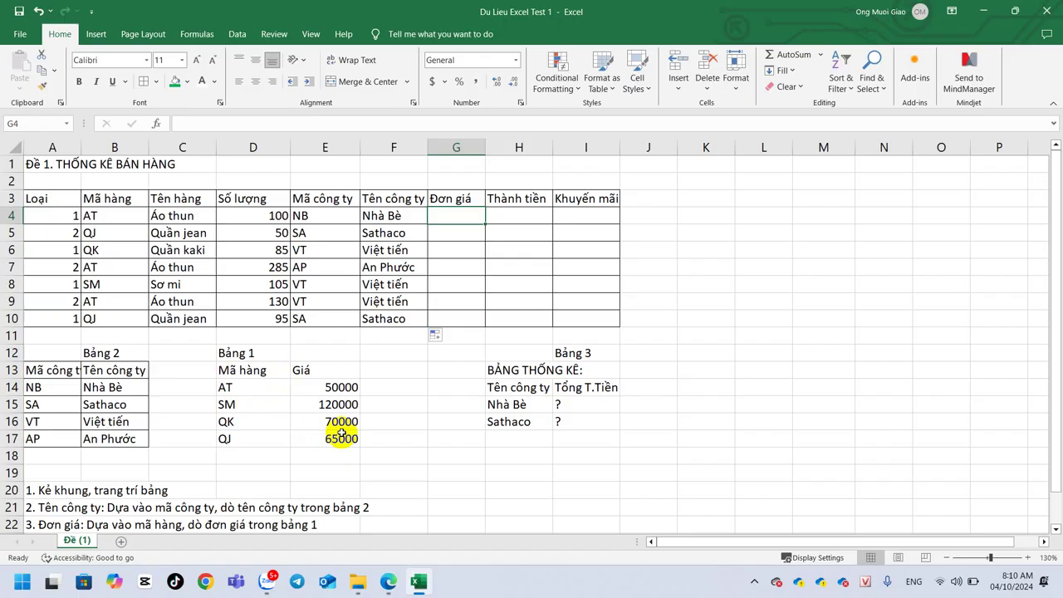
Enter =VLOOKUP(B4,$D$13:$E$17,2,0) in G4 to look up the unit price from Bảng 1
text(=)
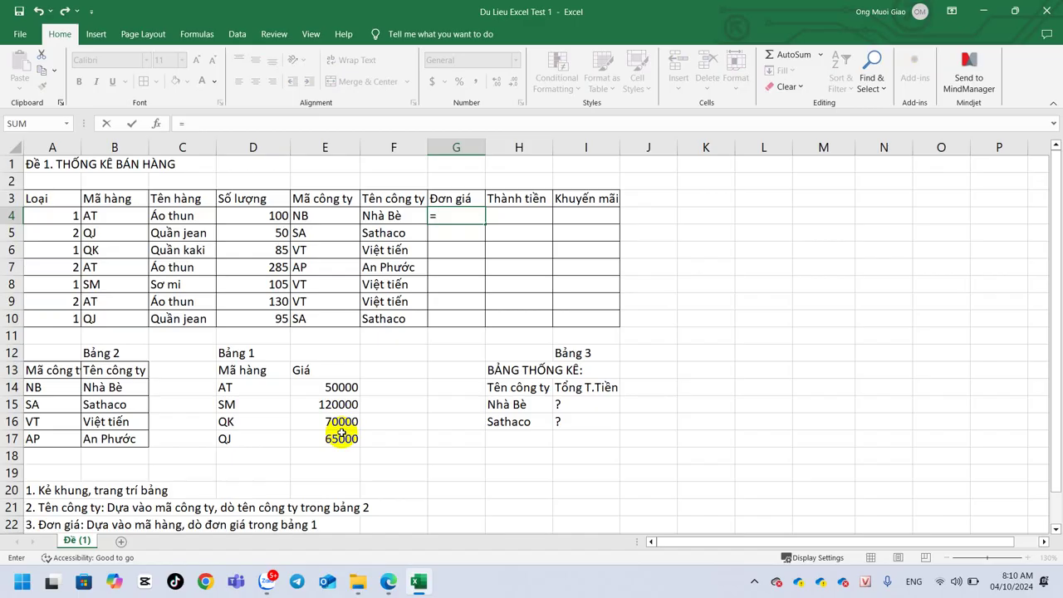
text(vl)
key(Tab)
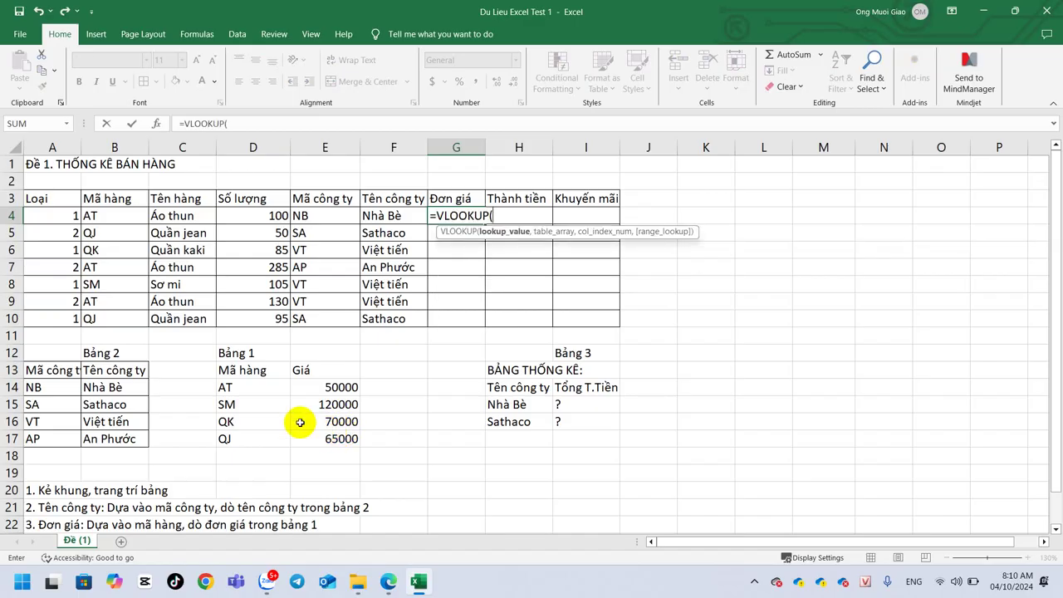
click(110, 213)
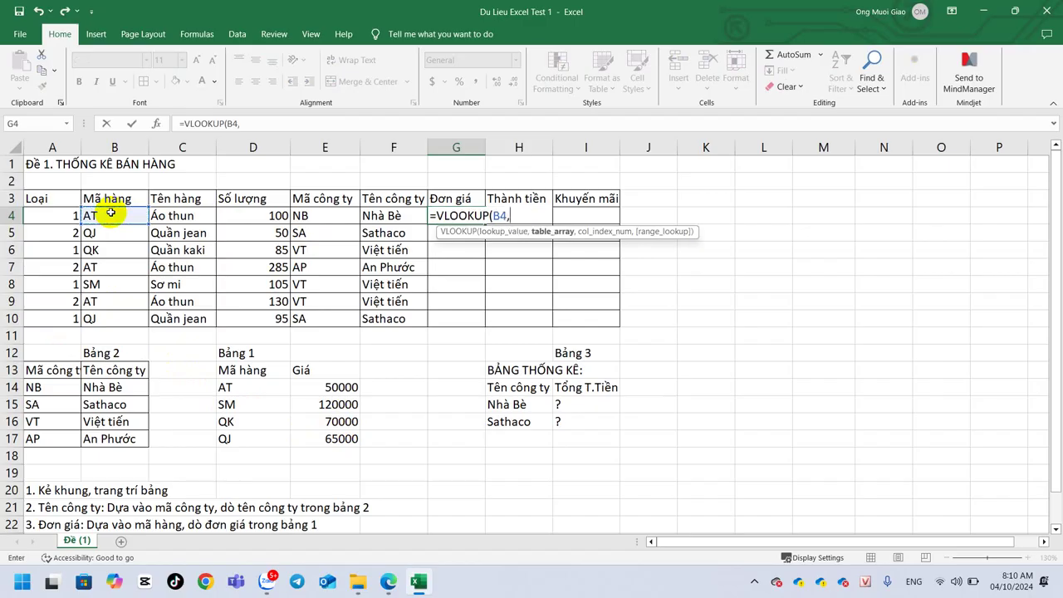
text(,)
click(265, 374)
drag(264, 373, 342, 439)
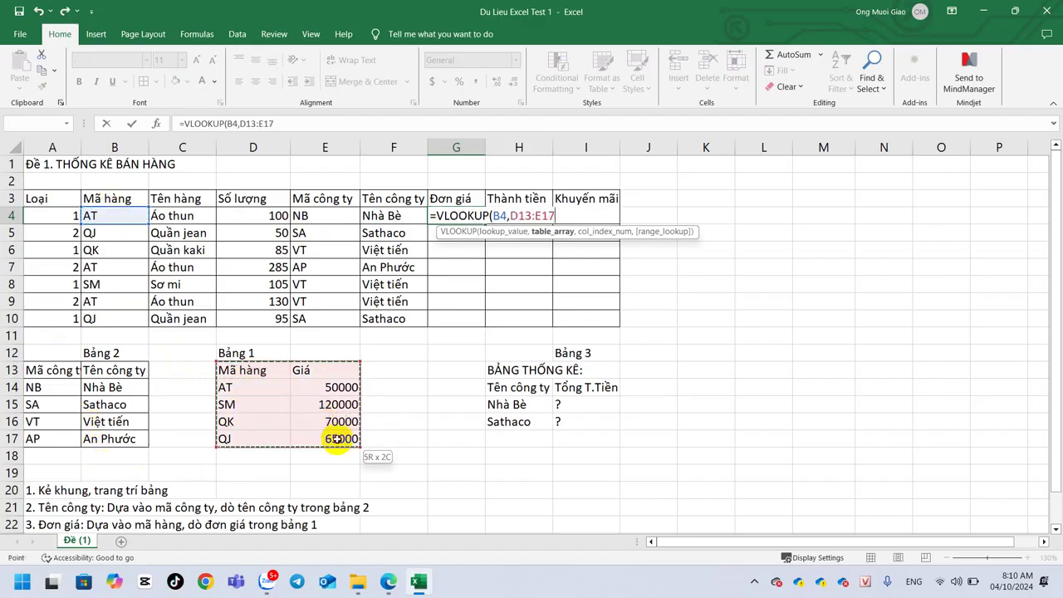
key(F4)
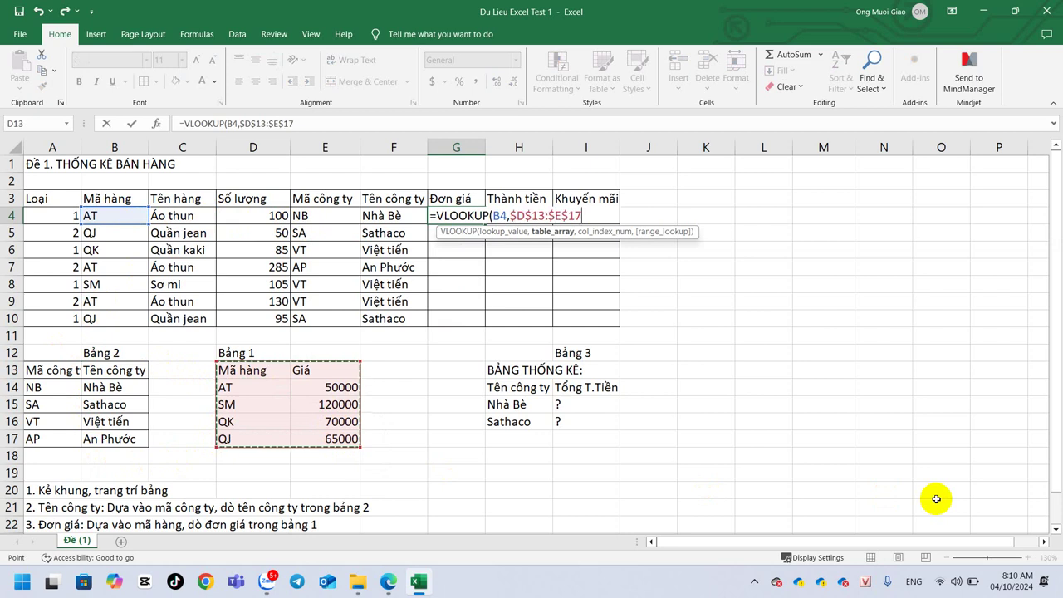
text(,)
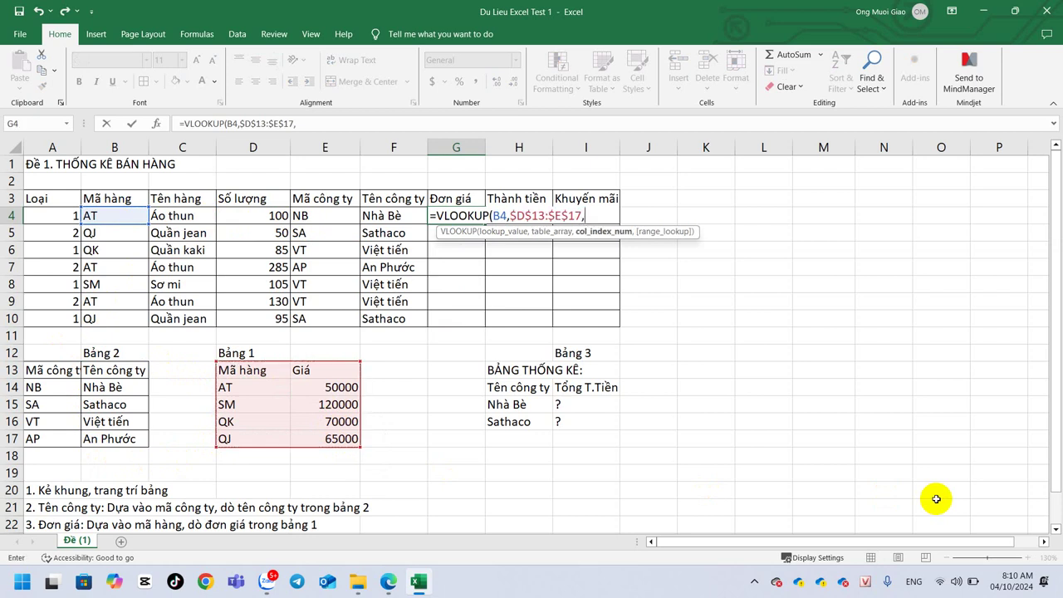
text(2,)
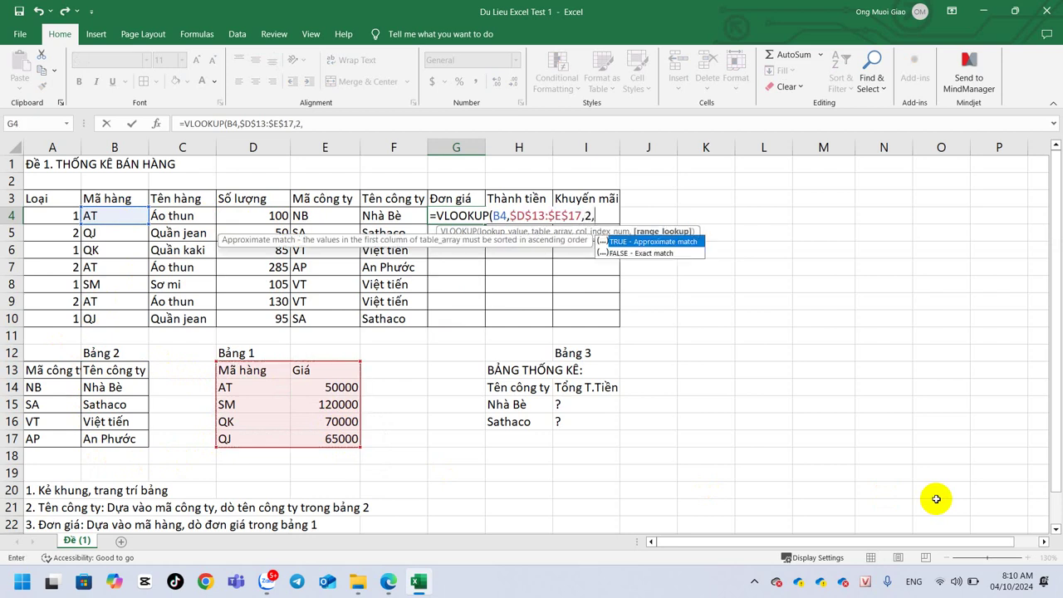
text())
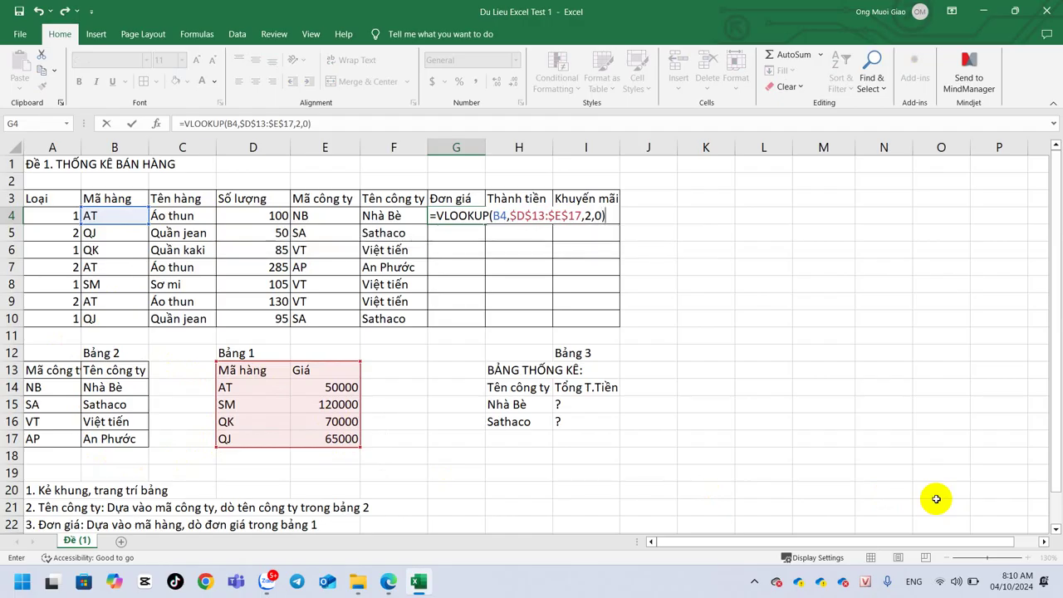
key(Return)
Copy the G4 price formula down through G10
click(469, 215)
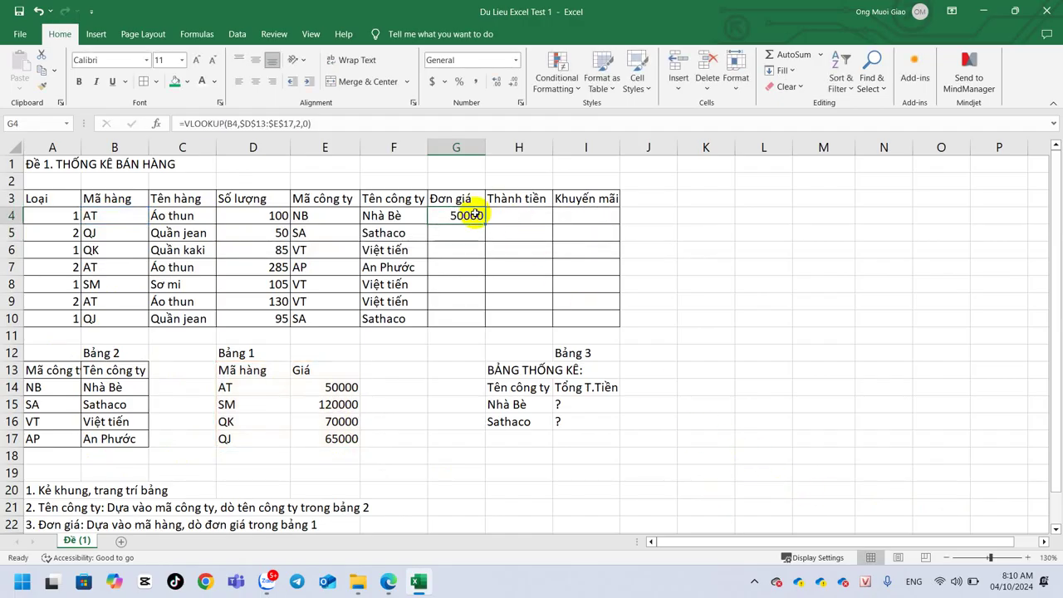
double_click(483, 223)
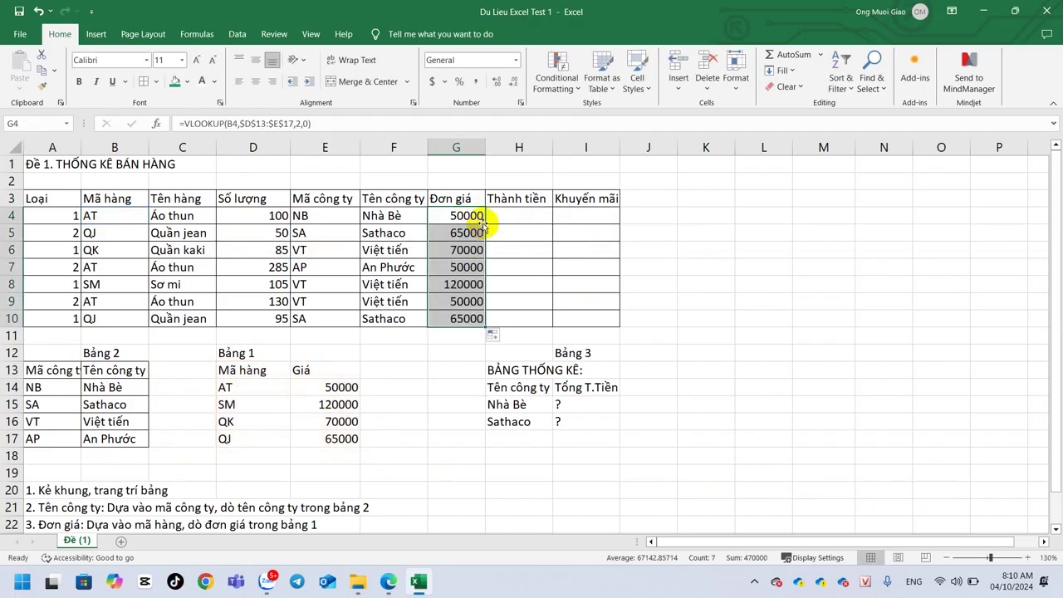
scroll(221, 366, down, 1)
click(34, 472)
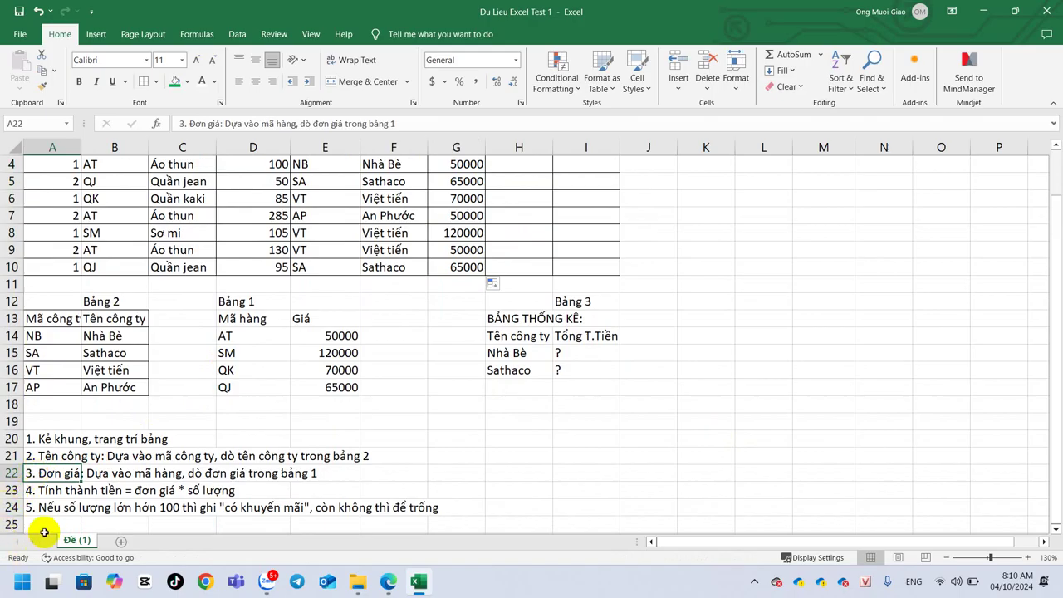
Enter =G4*D4 in H4 to compute the Thành tiền amount
click(37, 490)
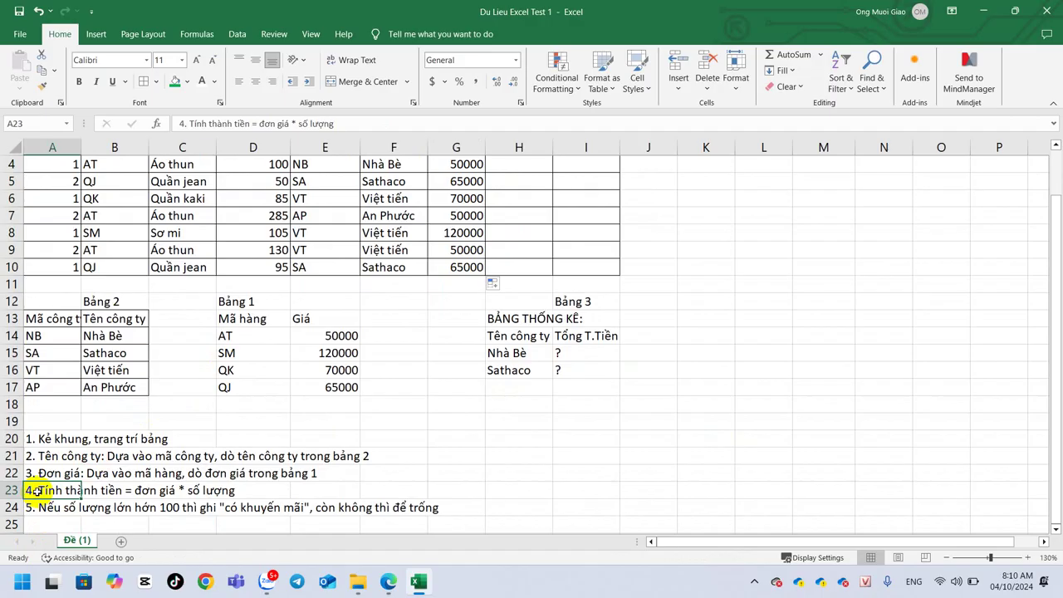
scroll(520, 452, up, 1)
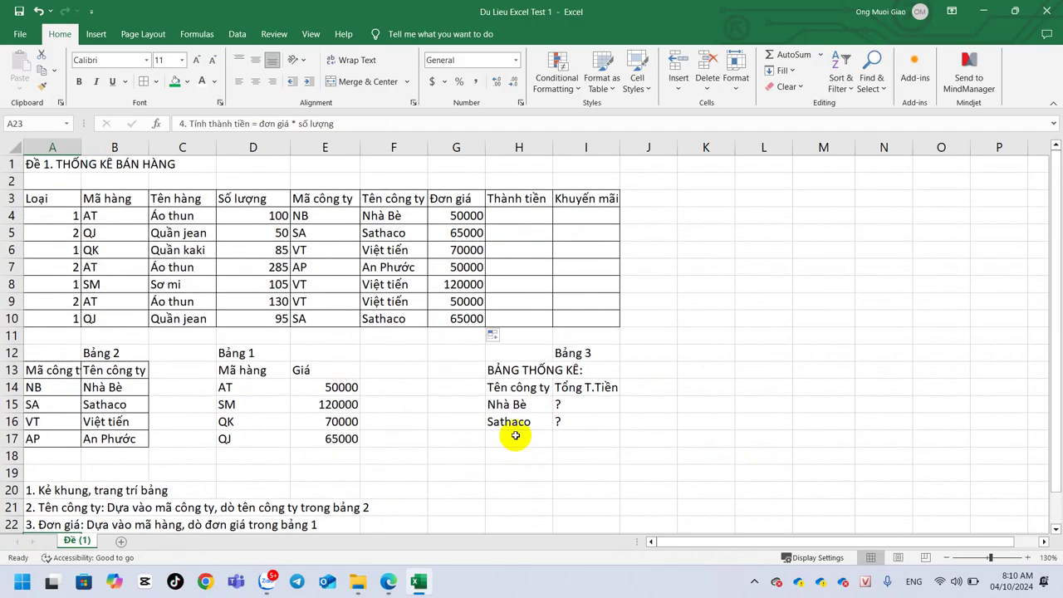
click(531, 218)
text(=)
key(Left)
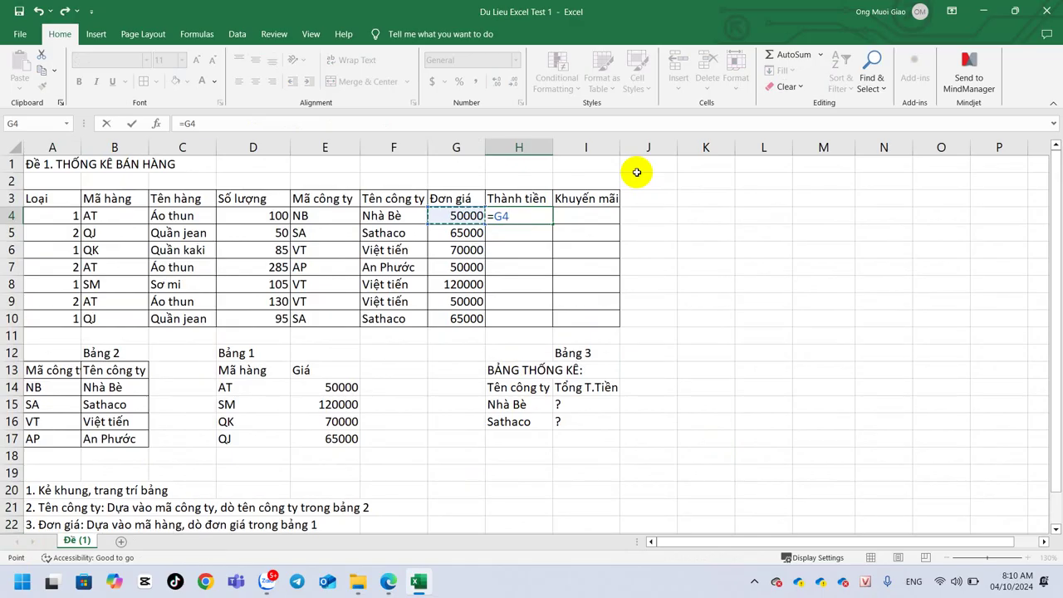
text(*)
click(249, 213)
key(Return)
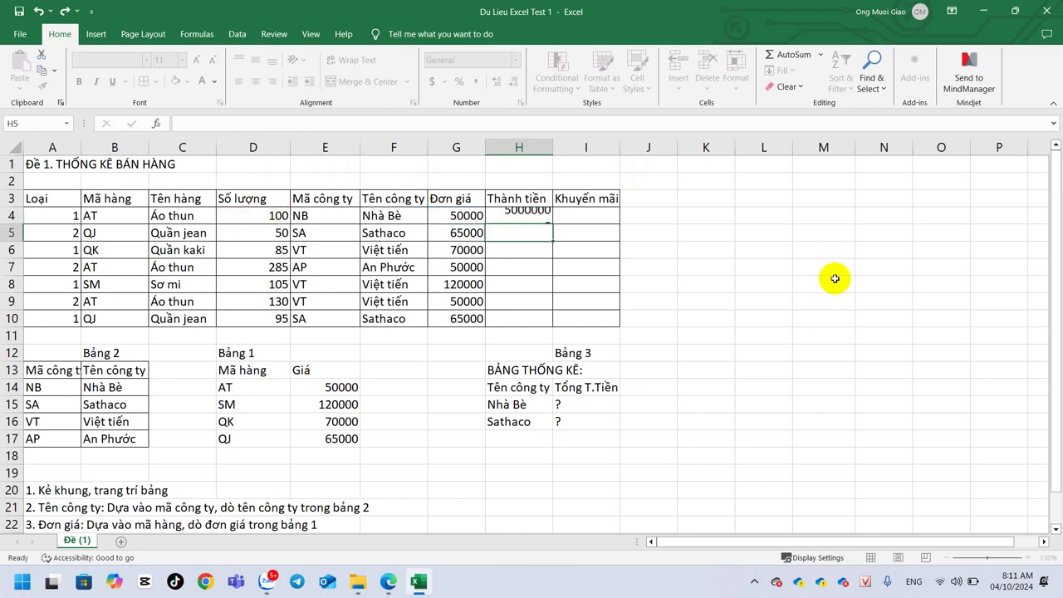
Copy the H4 amount formula down through H10
click(547, 220)
double_click(553, 224)
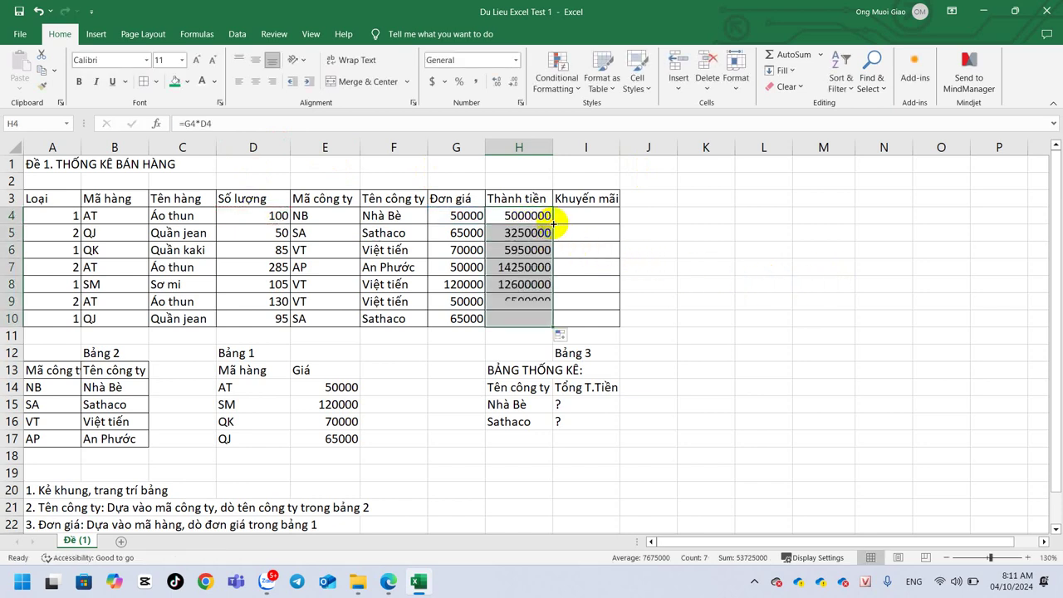
click(603, 219)
scroll(345, 453, down, 2)
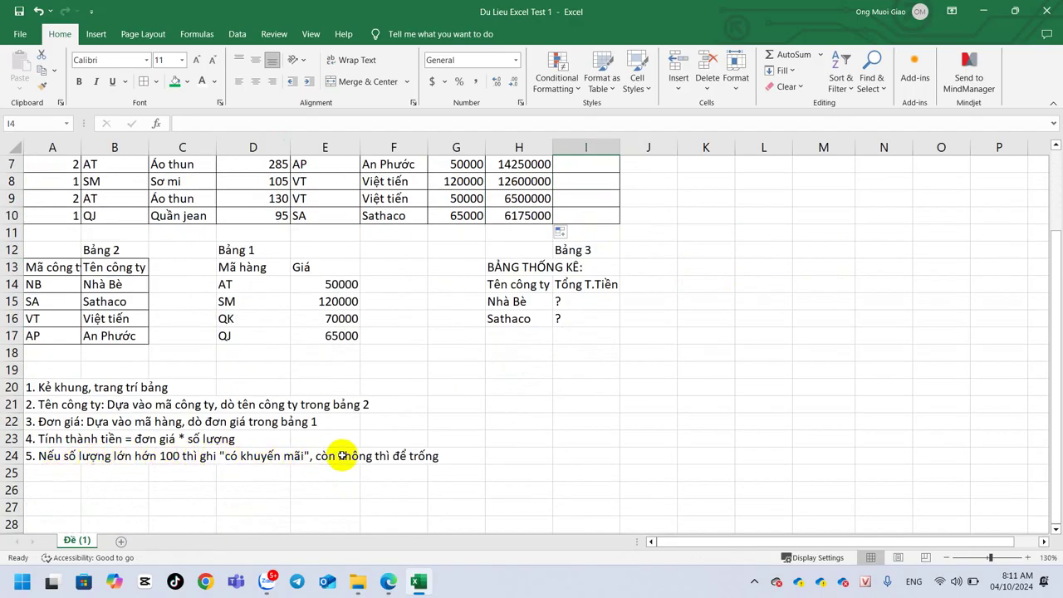
scroll(728, 398, up, 2)
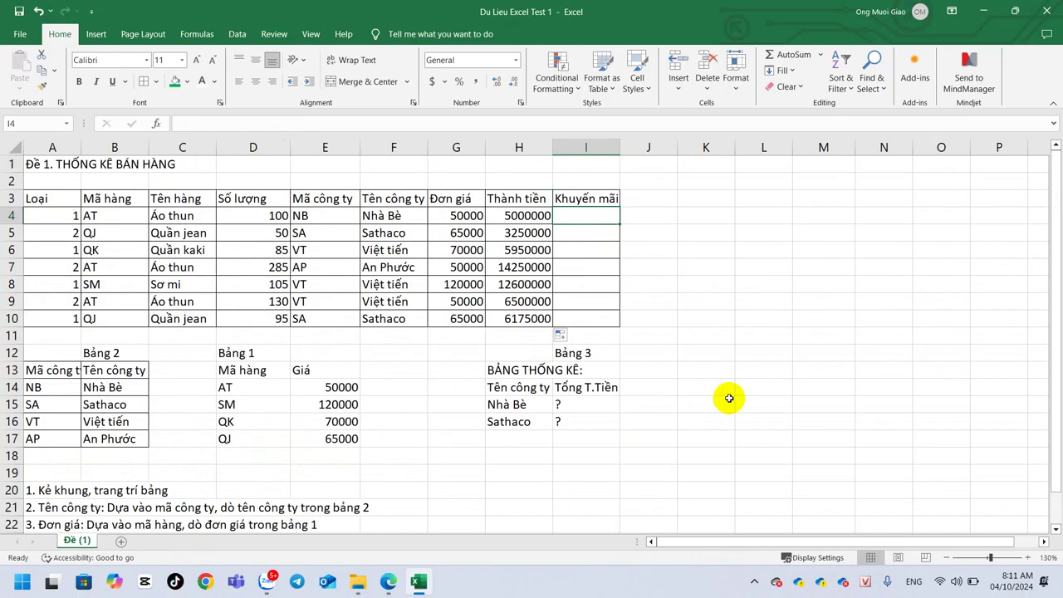
Enter =IF(D4>100,"có khuyến mãi","") in I4
text(=)
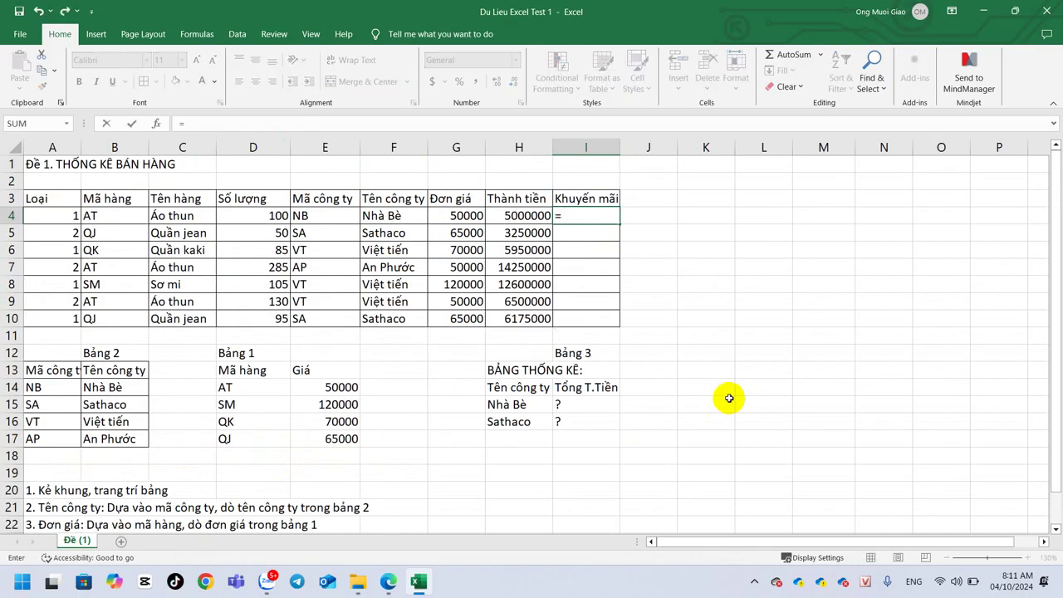
click(258, 216)
text(>100)
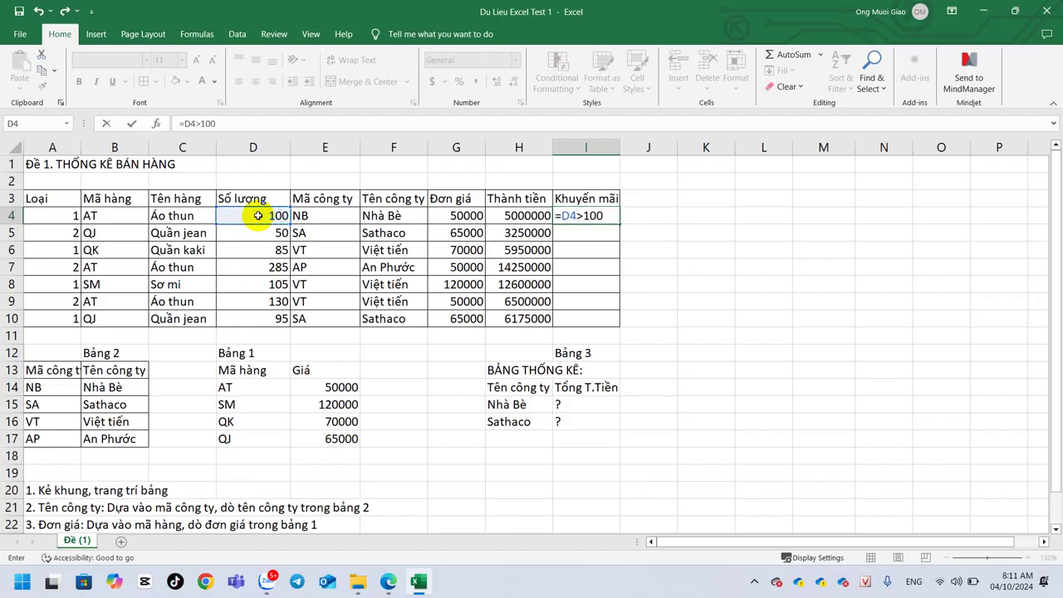
key(BackSpace)
key(BackSpace)
key(BackSpace)
text(f)
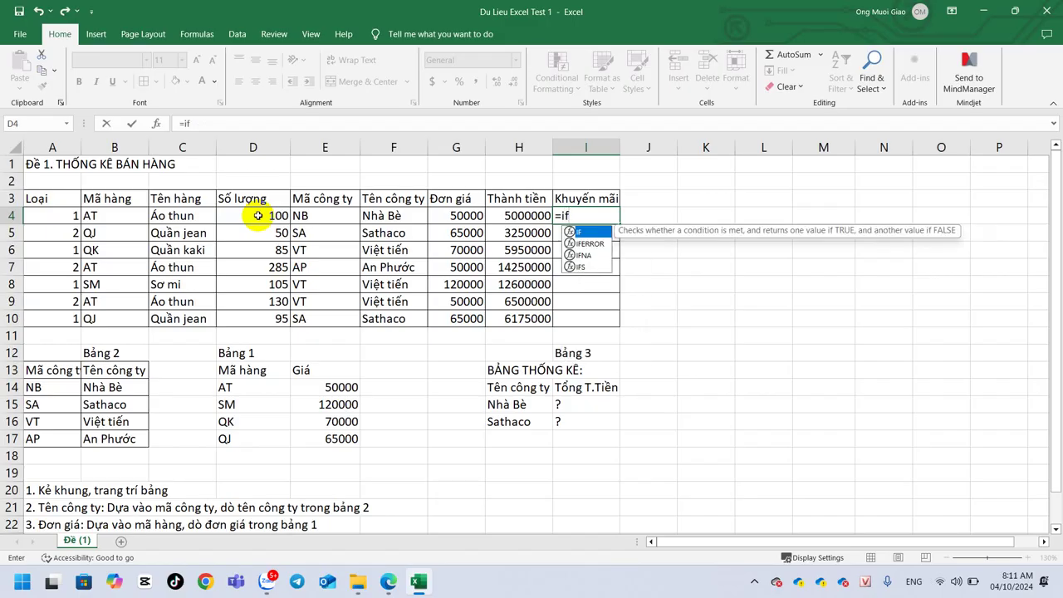
key(Tab)
key(Left)
key(Left)
key(Left)
key(Left)
key(Left)
key(Left)
key(Right)
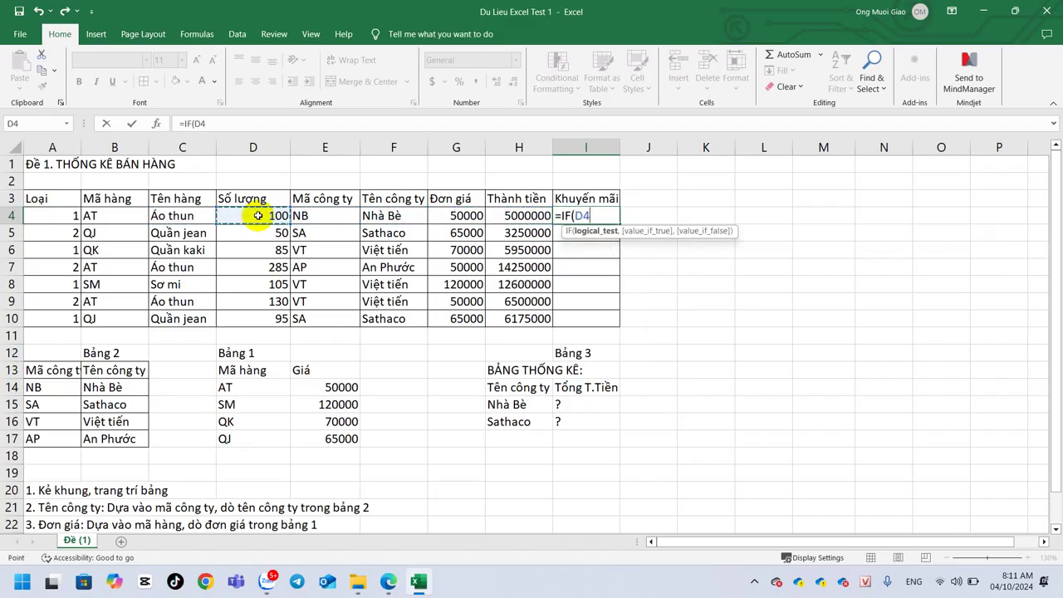
text(>100,)
scroll(92, 410, down, 2)
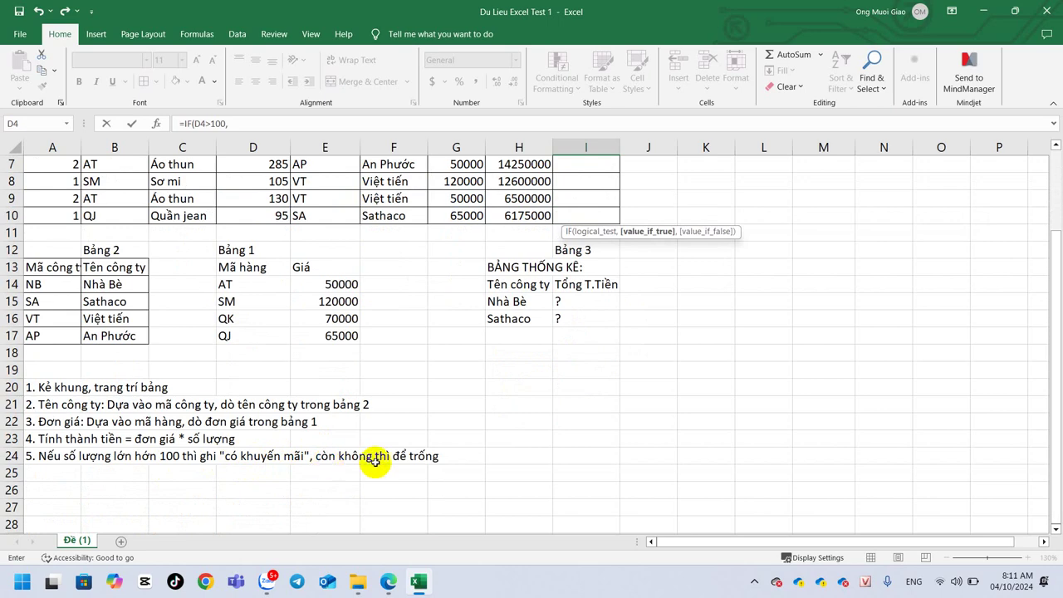
scroll(707, 472, up, 2)
text("có khuyến mãi)
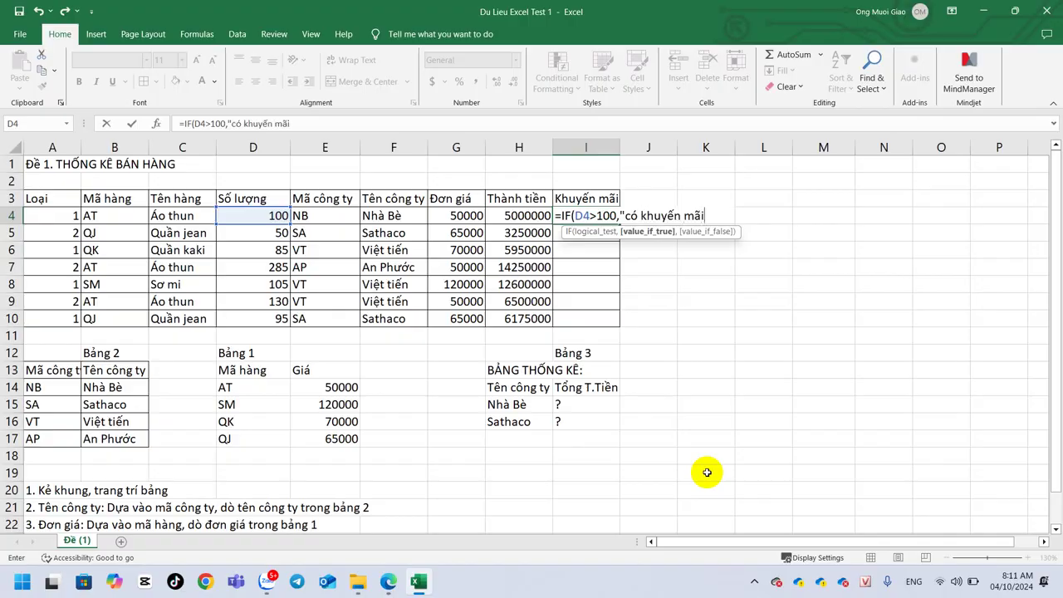
text(,"")
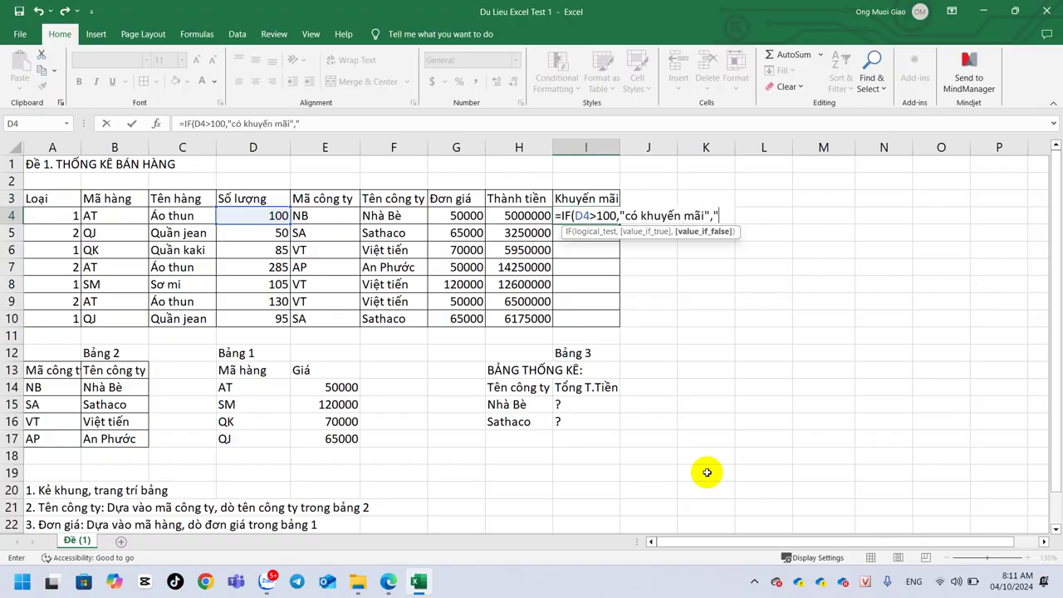
text())
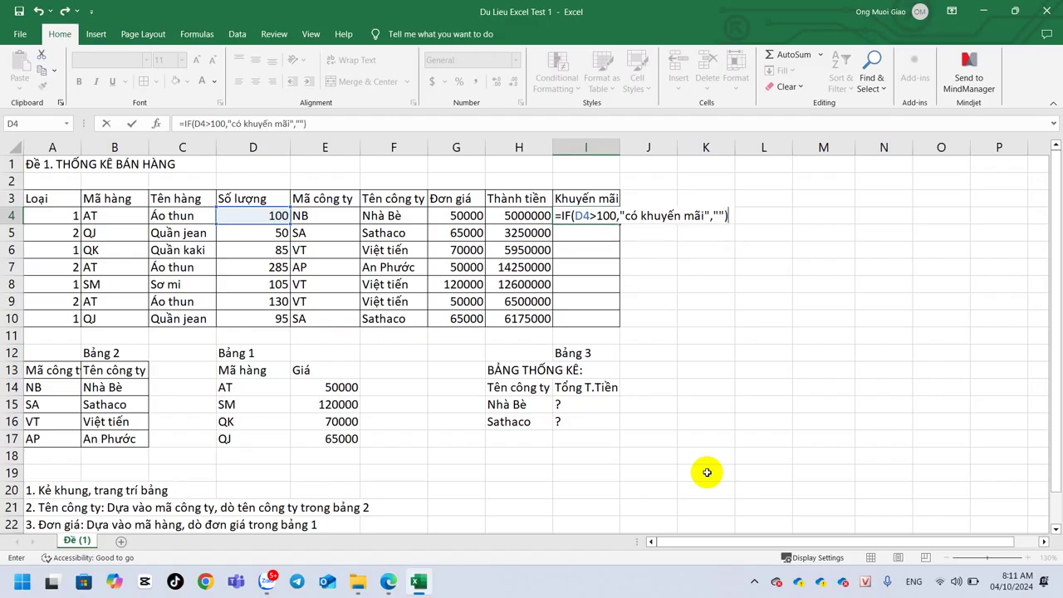
key(Return)
Copy the IF formula down to I10 and widen column I to fit the text
click(592, 216)
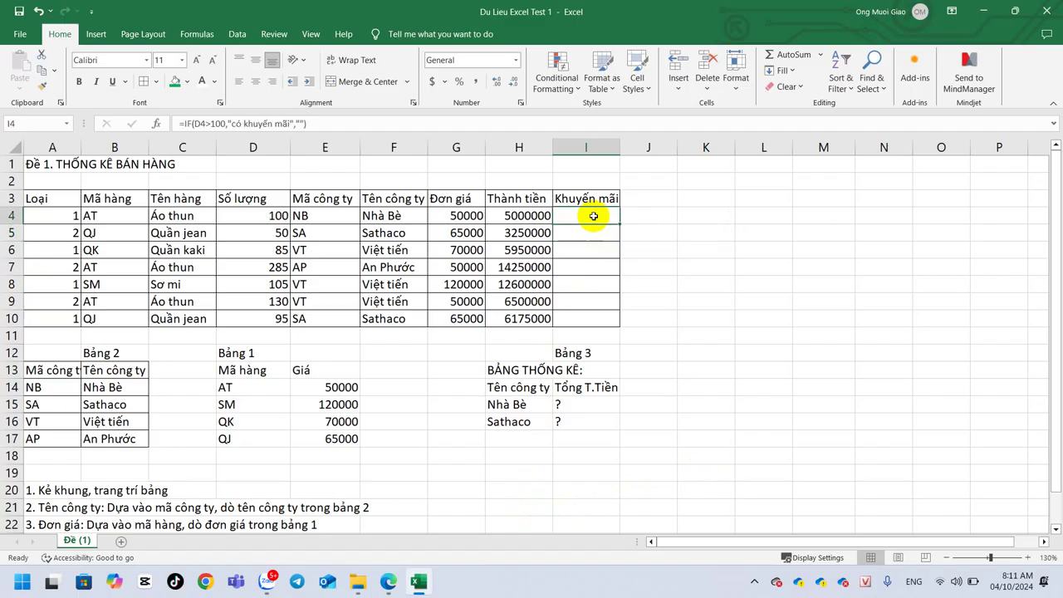
double_click(619, 224)
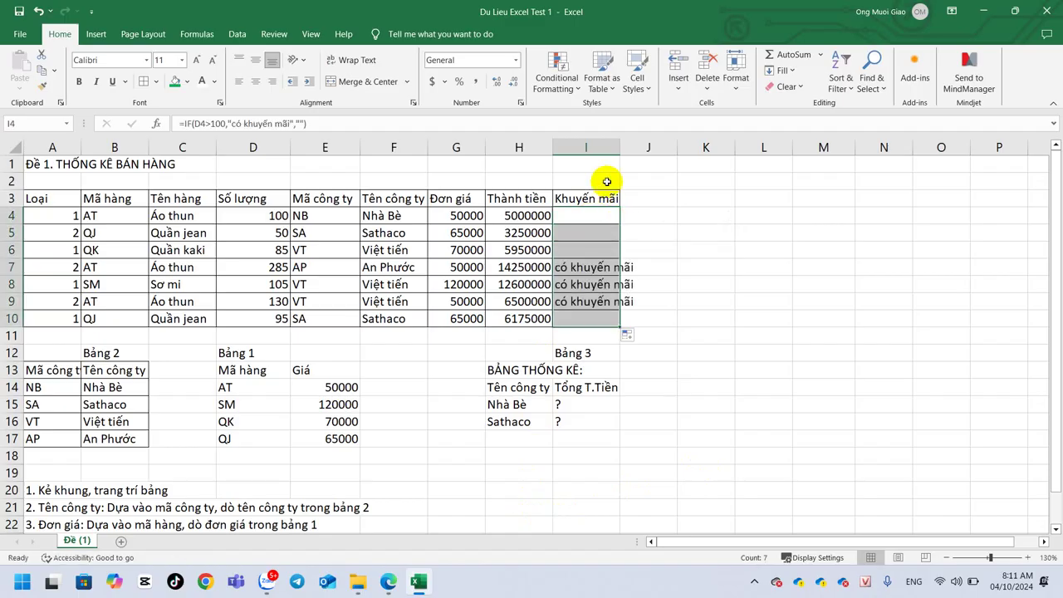
double_click(619, 143)
click(605, 267)
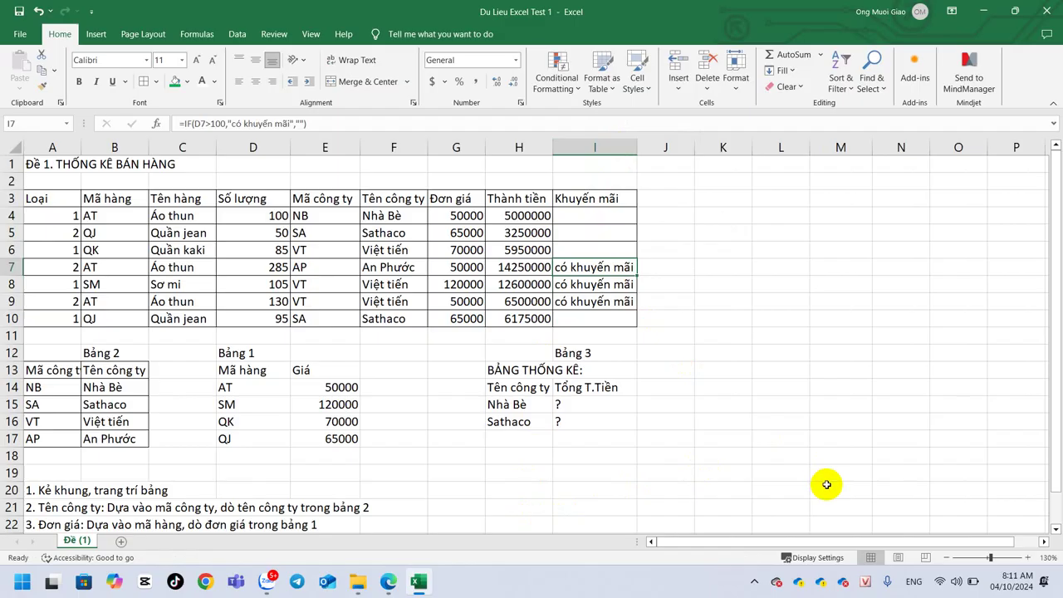
click(607, 402)
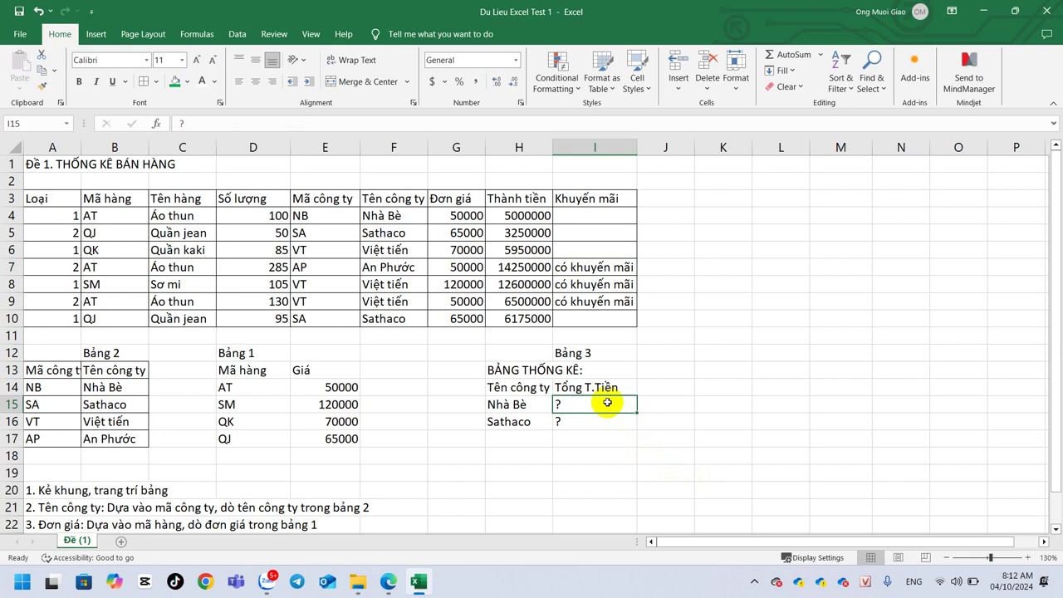
Enter =SUMIF($F$4:$F$10,H15,$H$4:$H$10) in I15 for the Nhà Bè total
text(=sum)
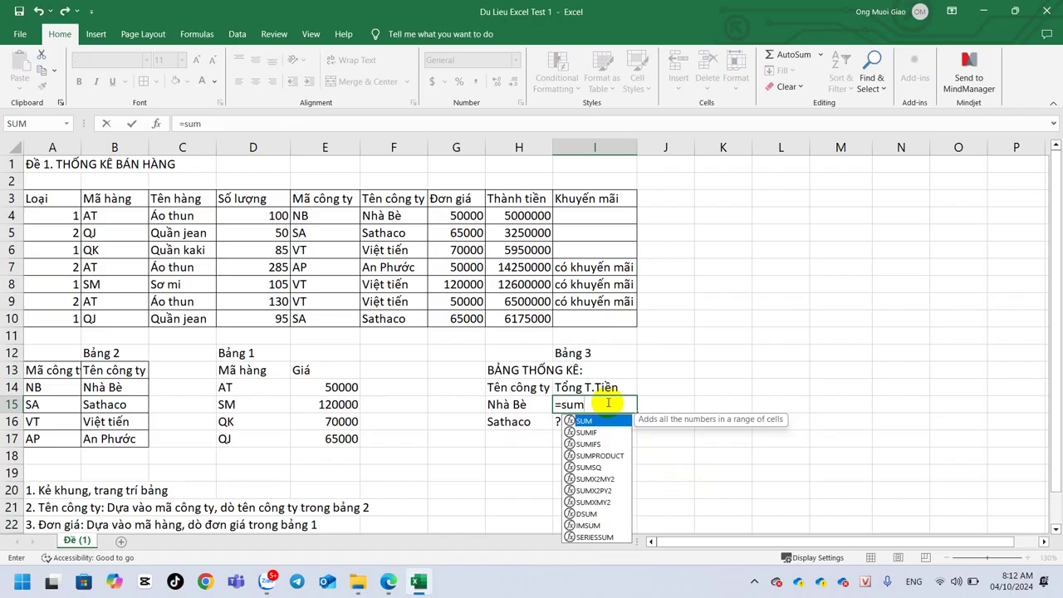
text(iff)
key(Tab)
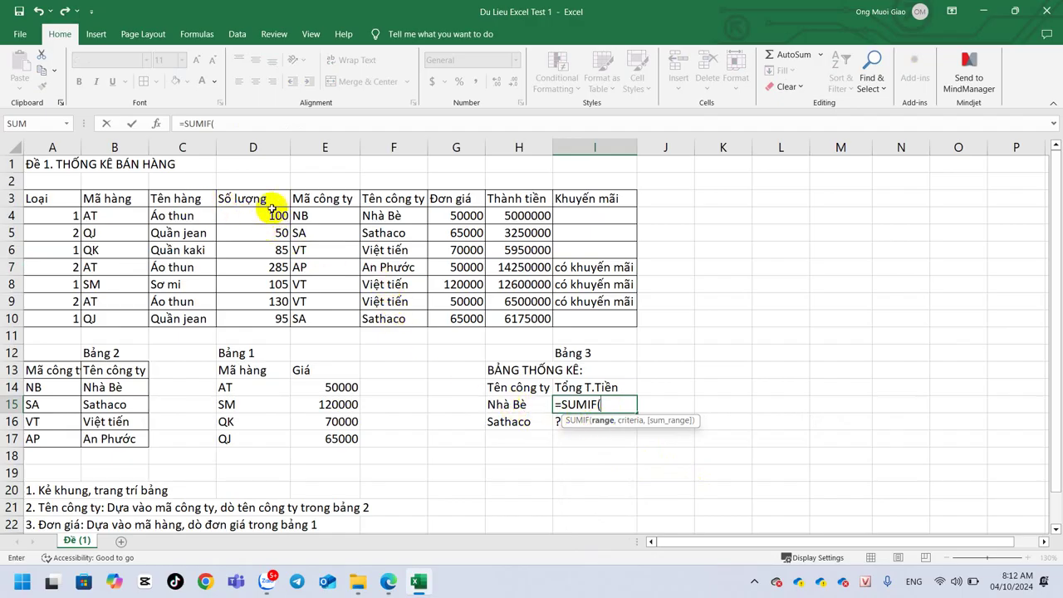
drag(402, 211, 399, 322)
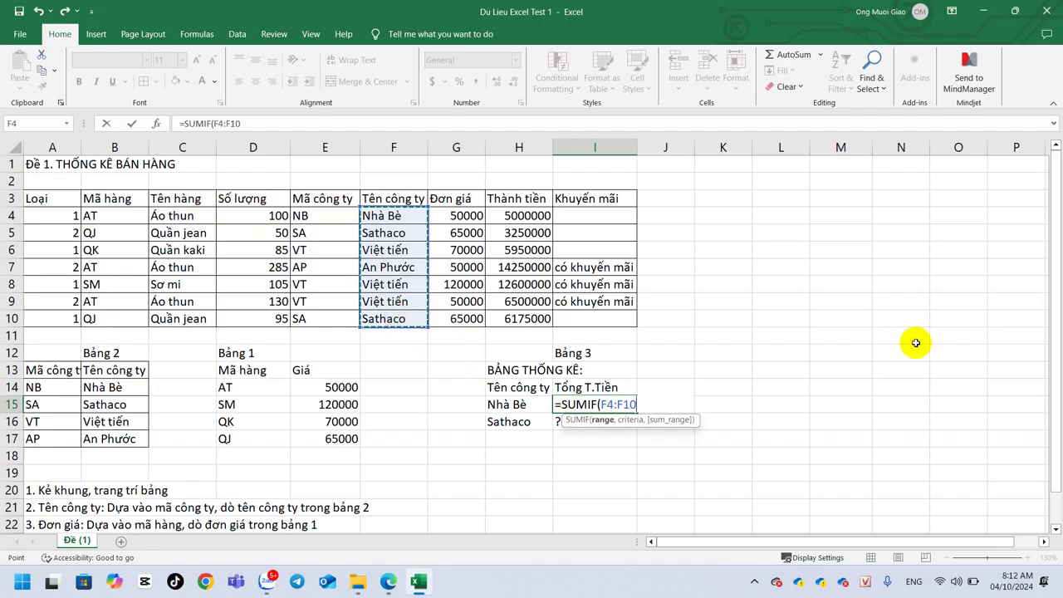
key(F4)
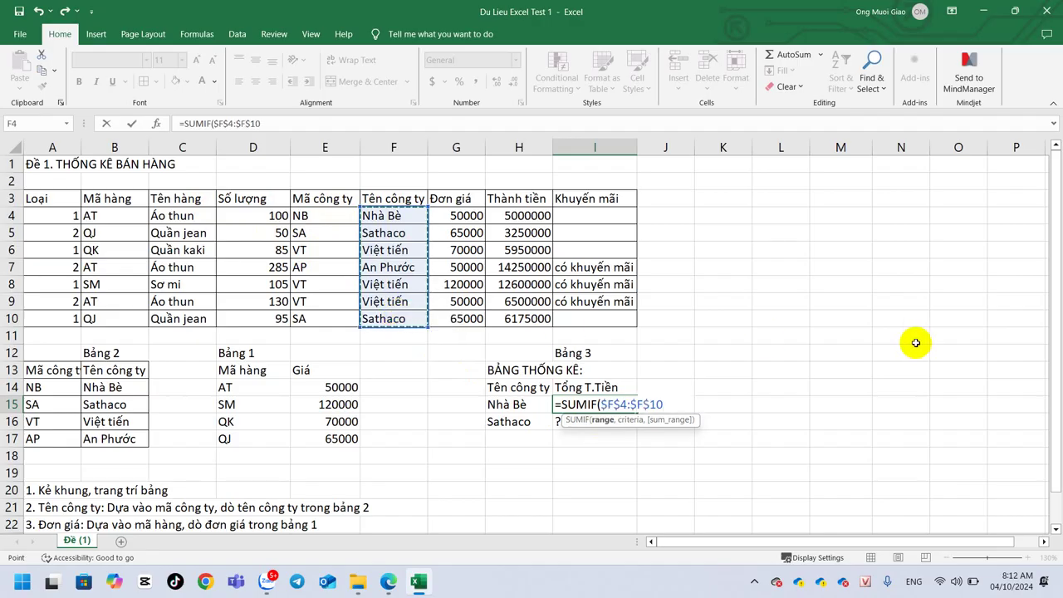
text(,)
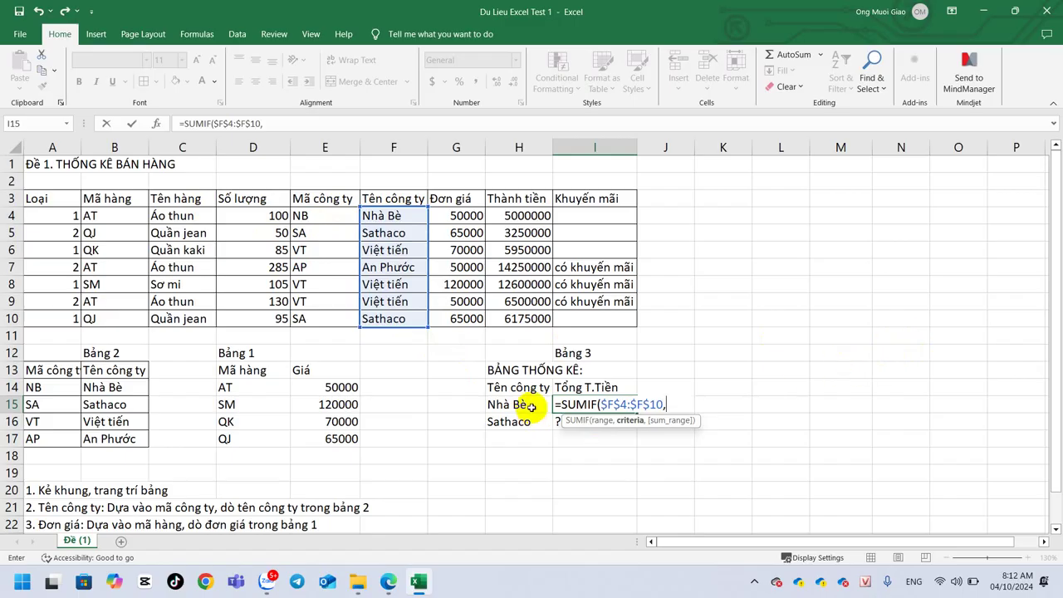
click(511, 404)
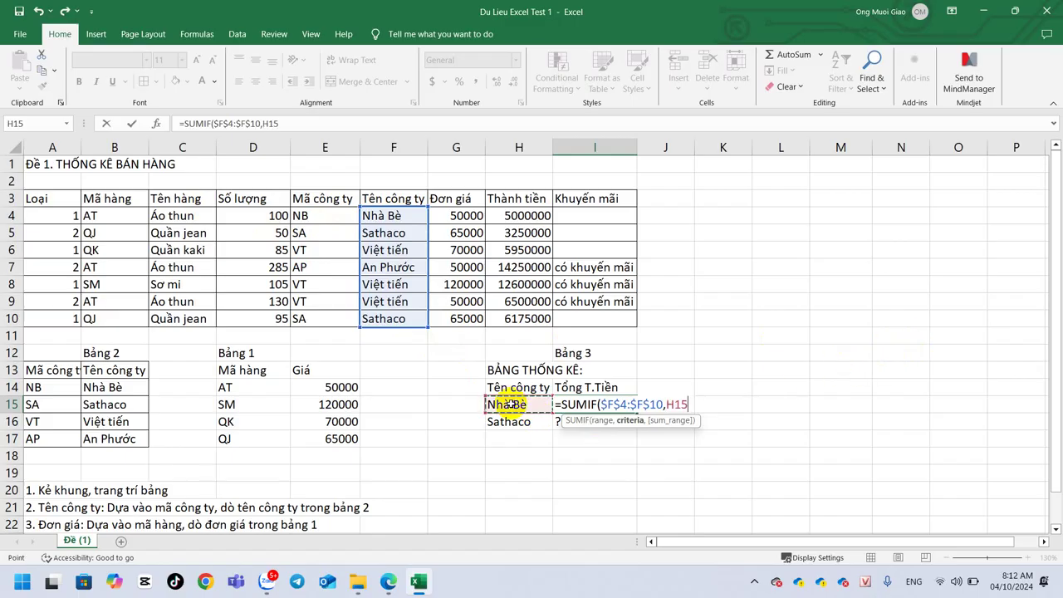
text(,)
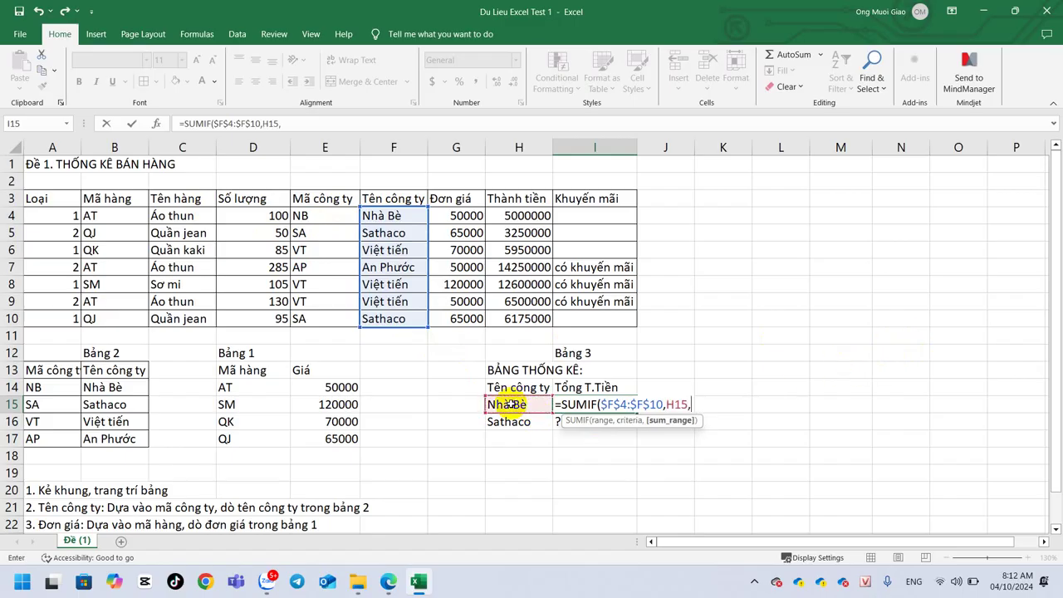
drag(522, 214, 492, 326)
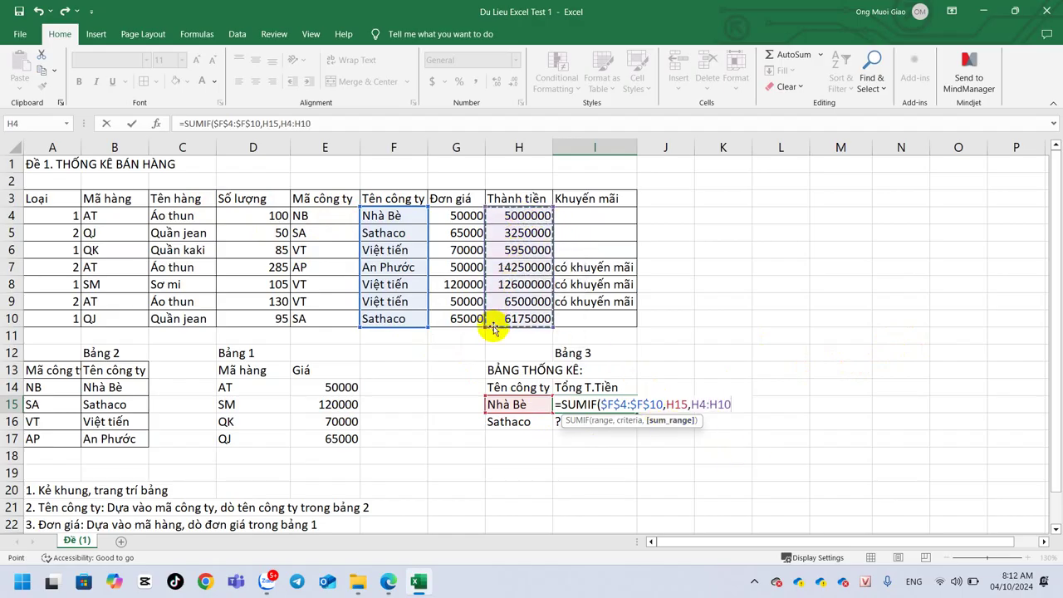
key(F4)
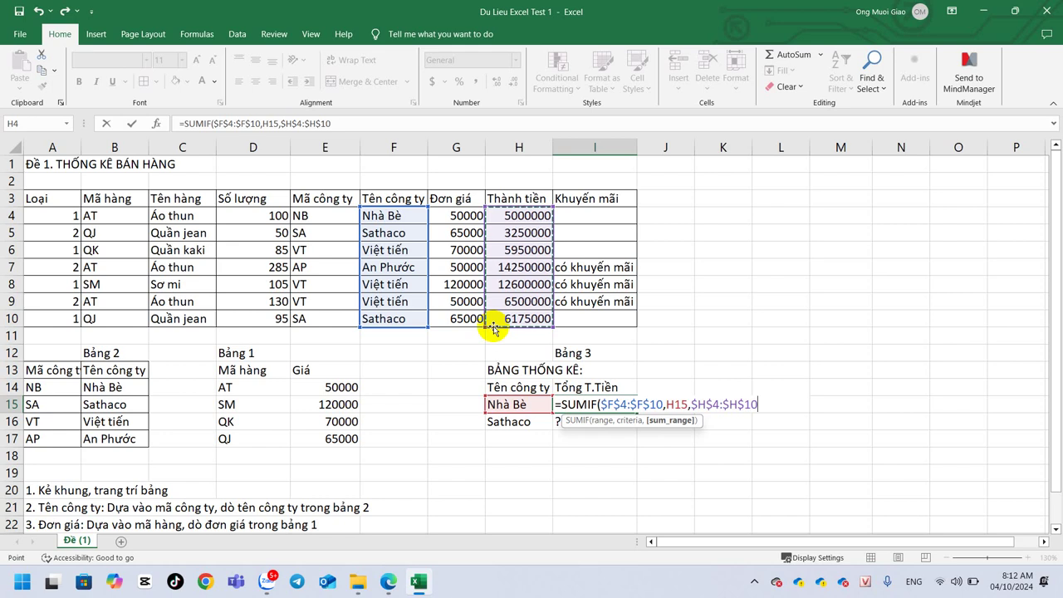
text())
key(Return)
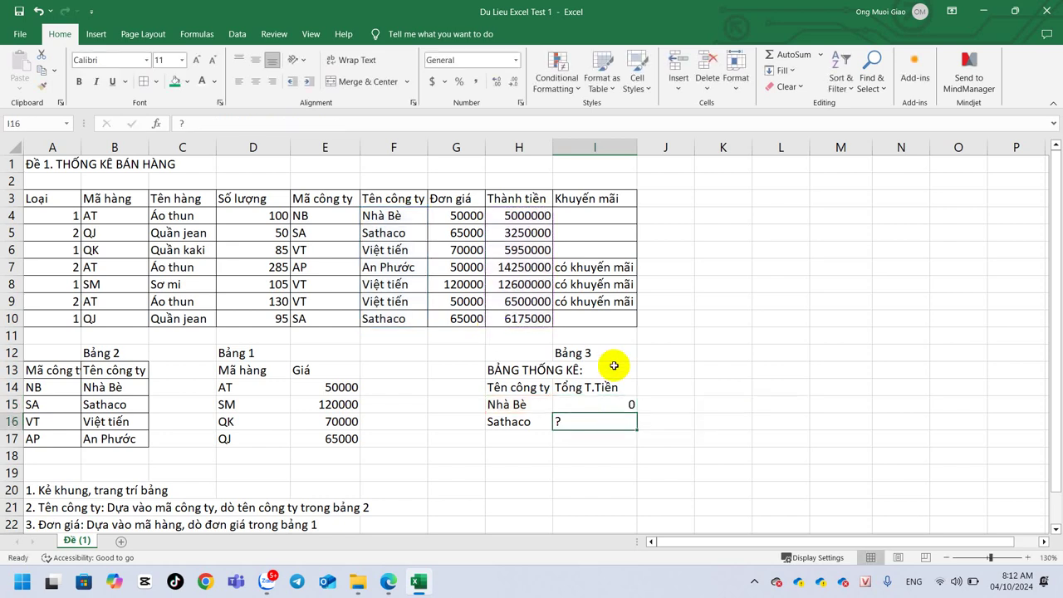
Inspect the Nhà Bè label in H15 and the F4 lookup formula, then edit H15
click(596, 405)
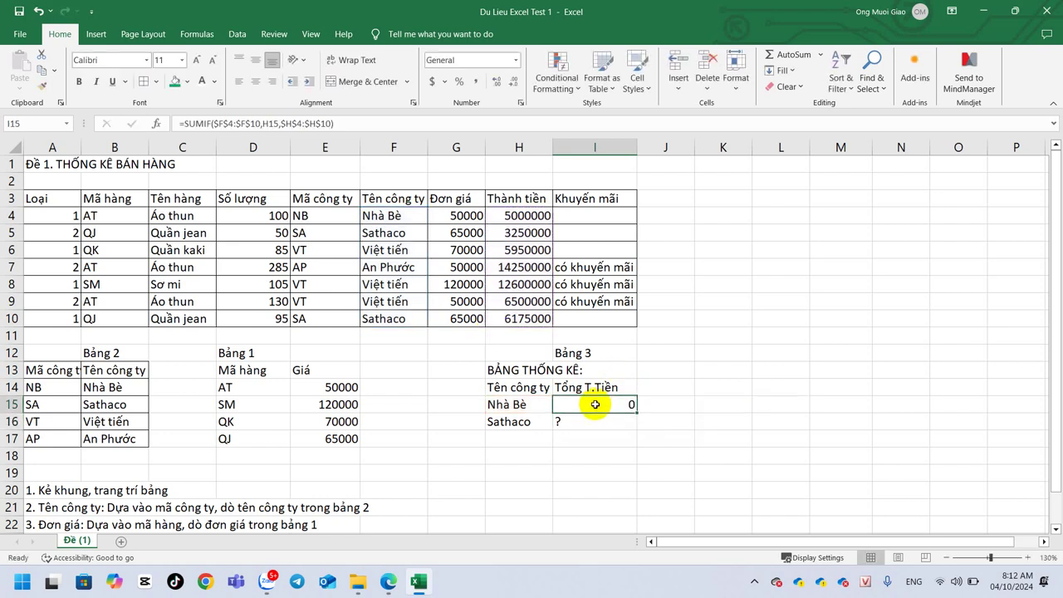
double_click(517, 403)
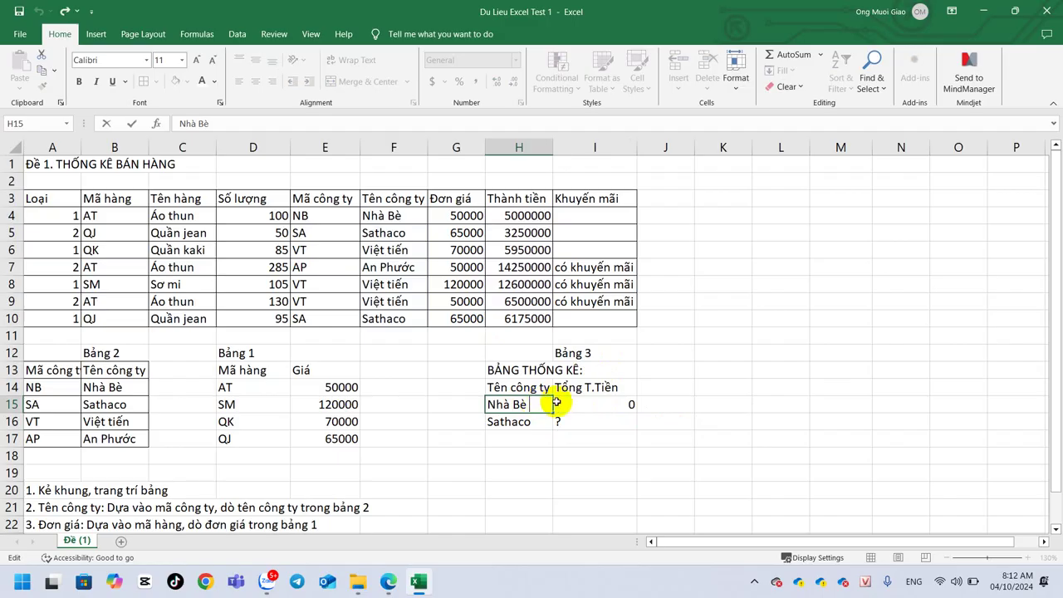
double_click(414, 214)
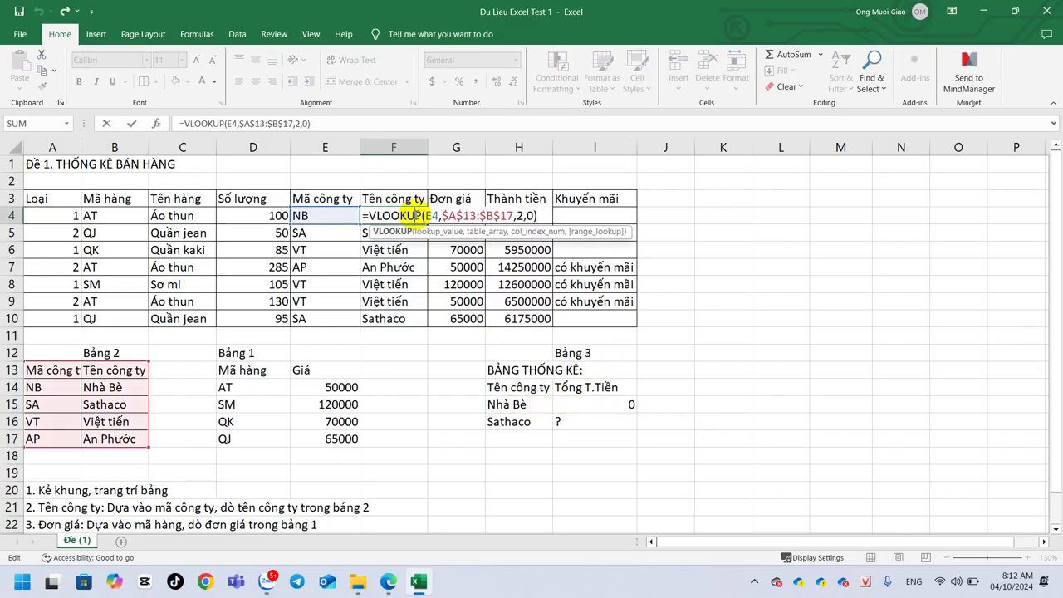
key(Escape)
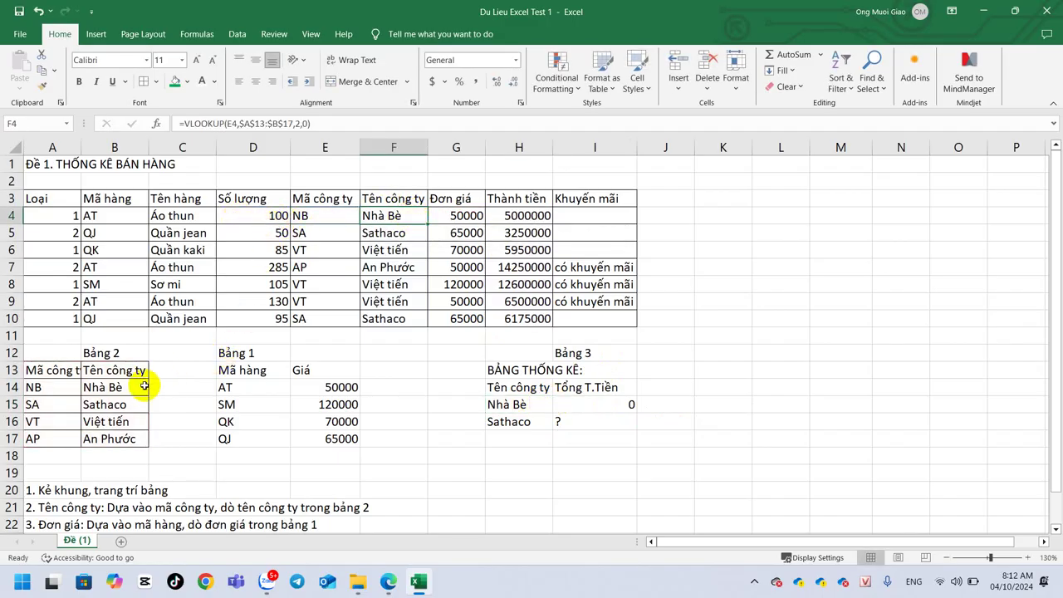
double_click(539, 403)
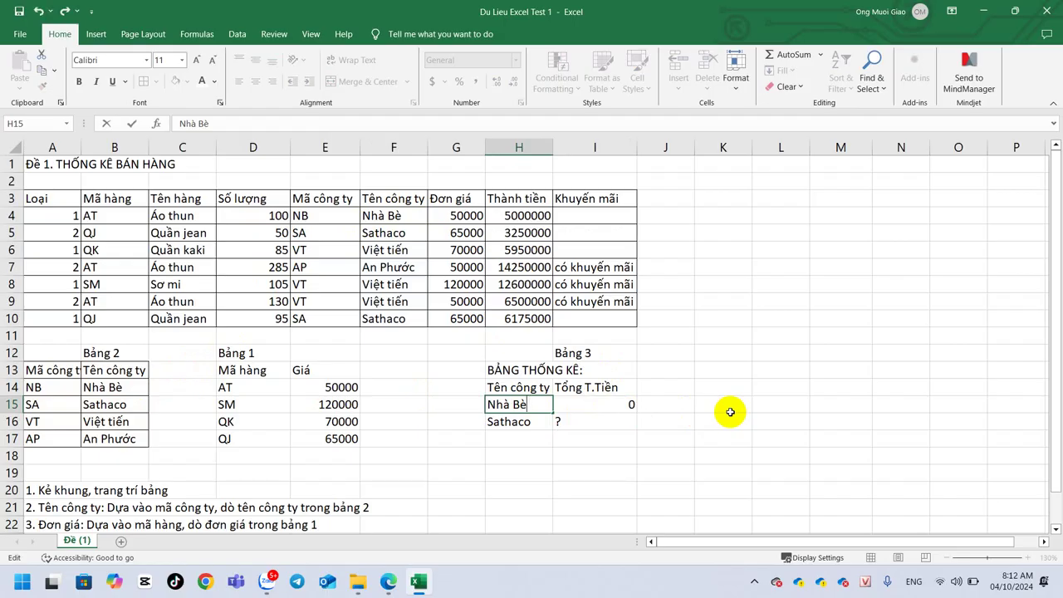
Confirm the Nhà Bè label and copy the SUMIF formula down to the Sathaco row I16
key(Return)
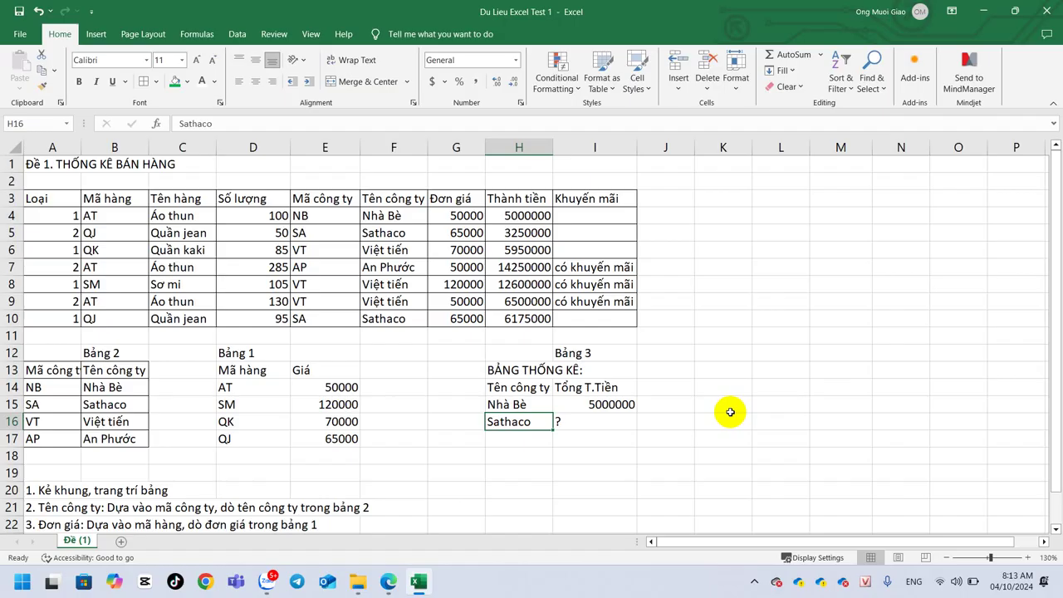
double_click(534, 421)
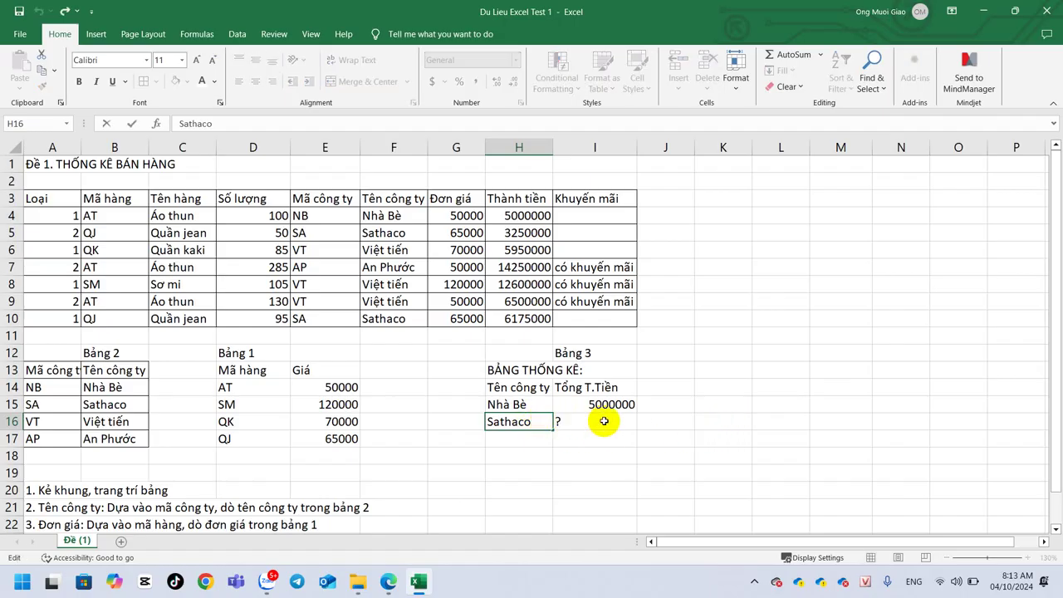
click(604, 421)
click(631, 406)
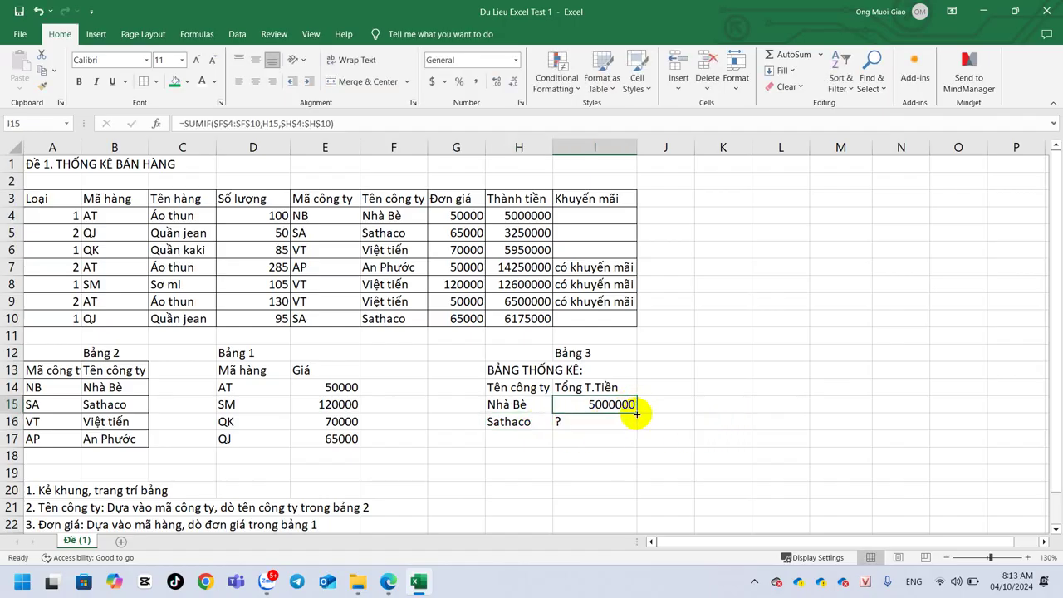
drag(636, 412, 636, 430)
click(513, 424)
click(605, 422)
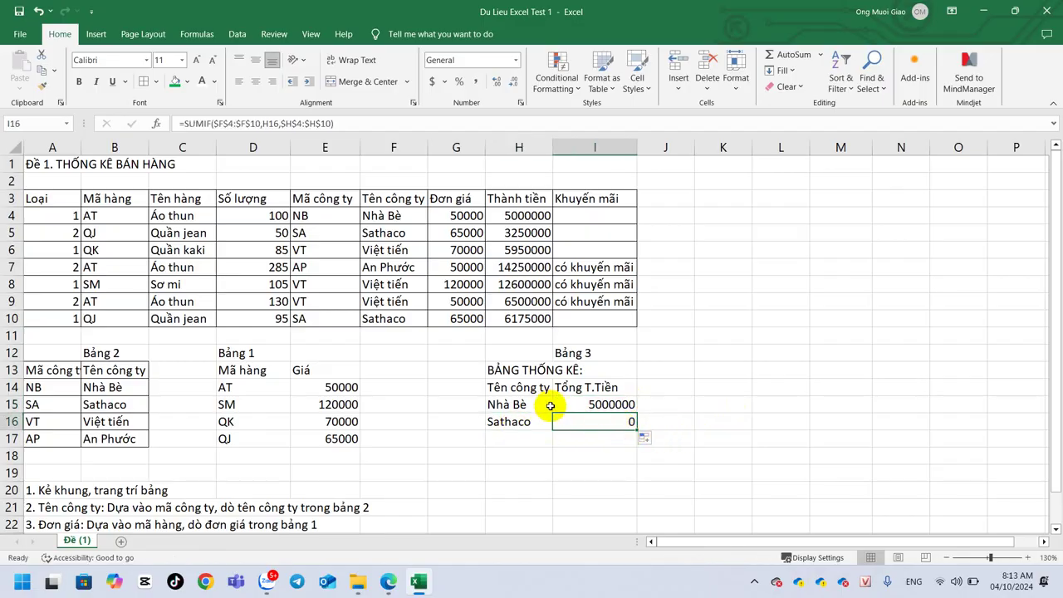
Re-enter the Sathaco name in H16 so its total recalculates to 9425000
click(387, 232)
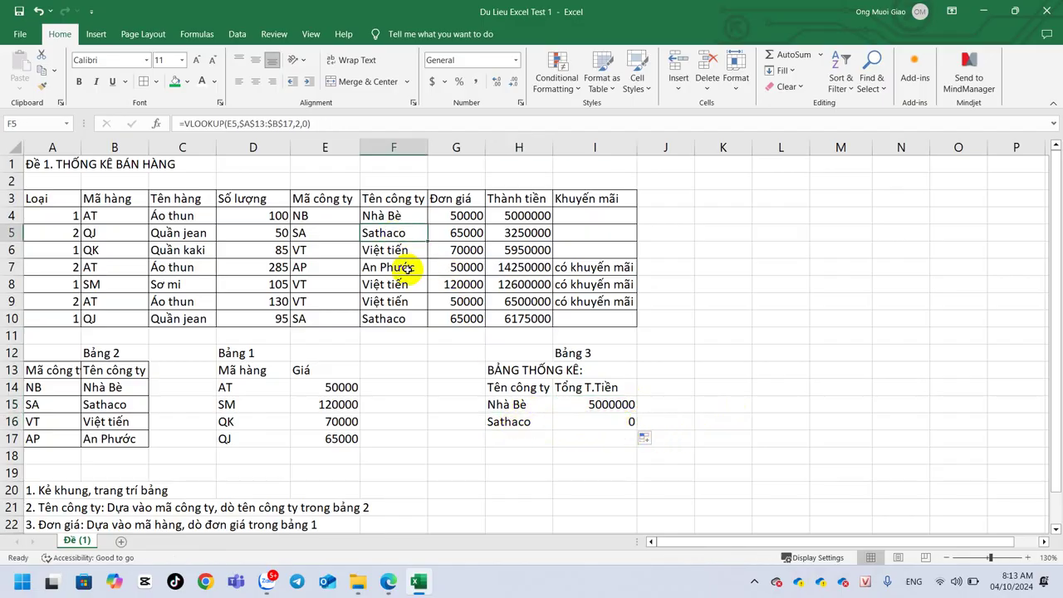
double_click(546, 423)
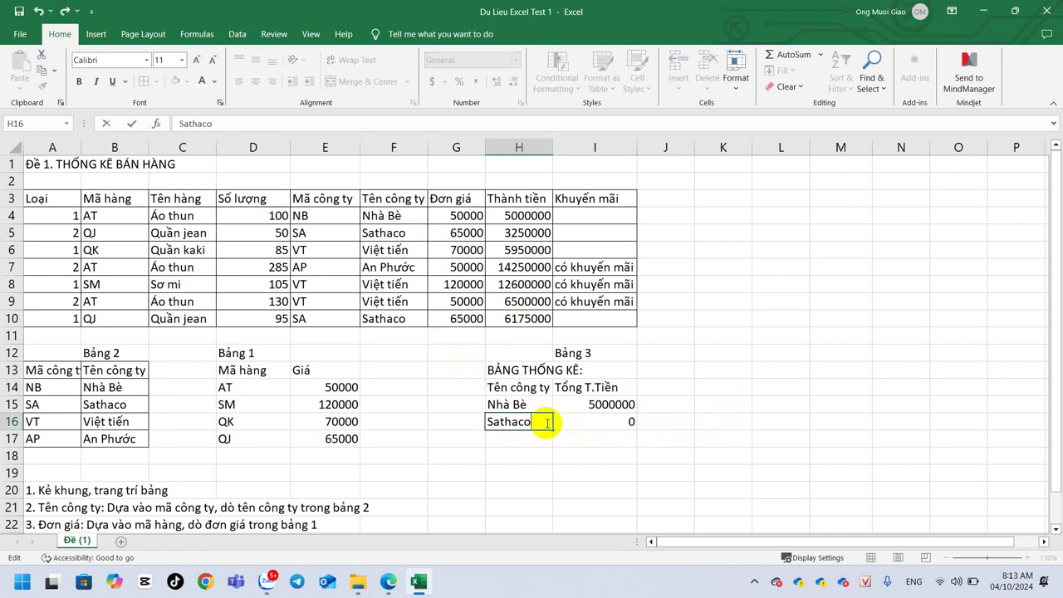
key(Return)
click(571, 404)
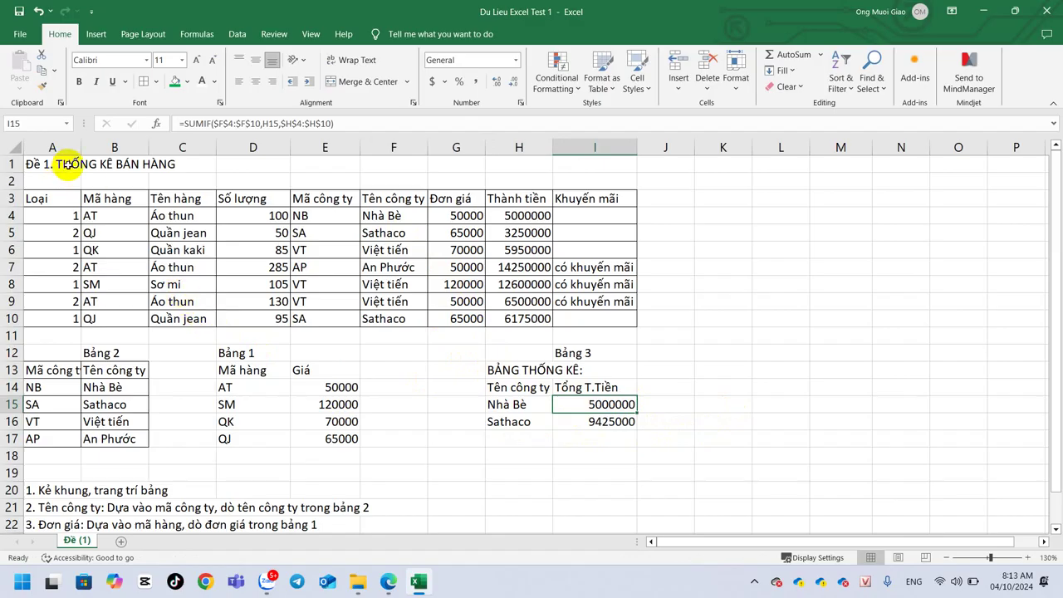
mouse_move(67, 200)
mouse_down()
mouse_move(315, 268)
mouse_move(581, 313)
mouse_up()
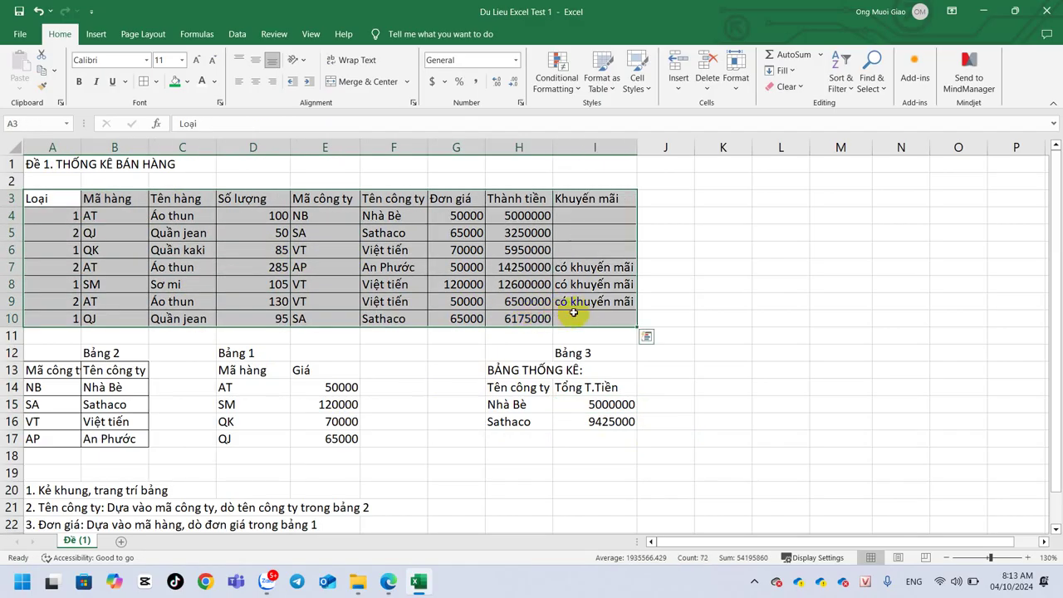
Format the sales table as a blue Excel table with headers
click(606, 77)
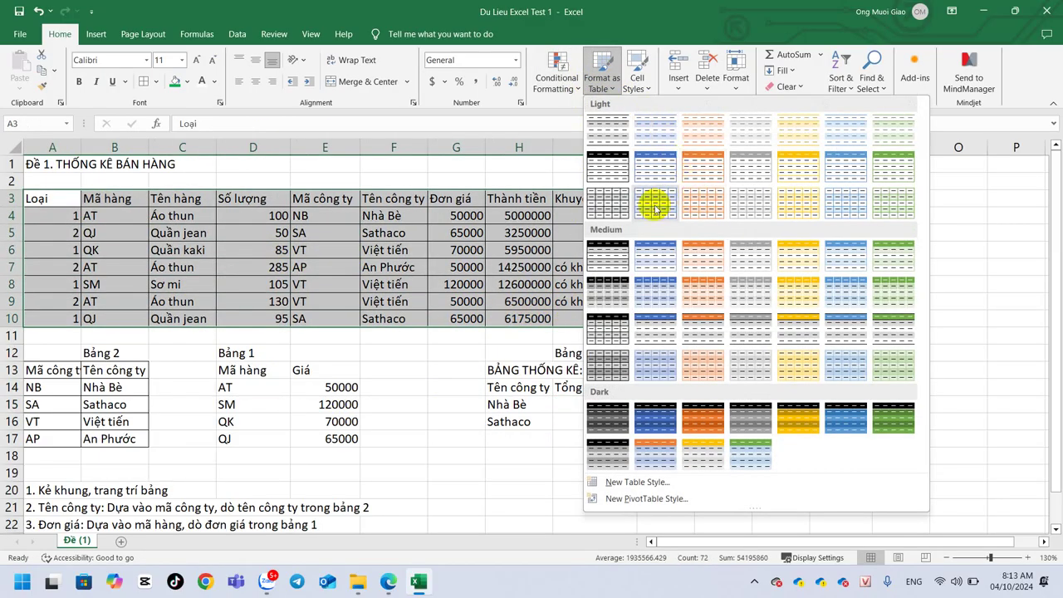
click(655, 259)
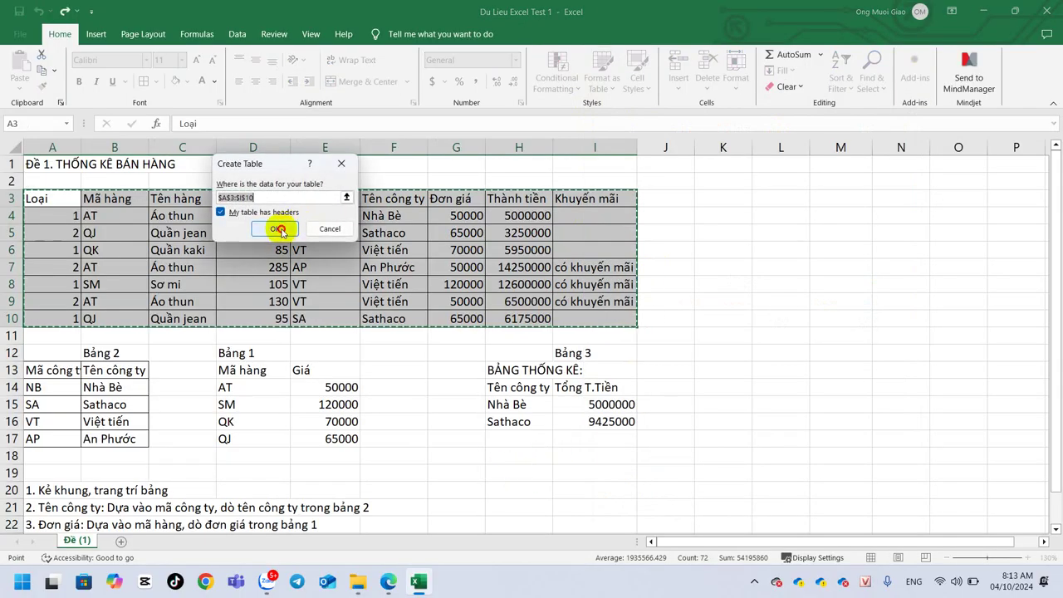
click(281, 230)
Format Bảng 2 as an Excel table and restyle it orange
drag(58, 370, 106, 436)
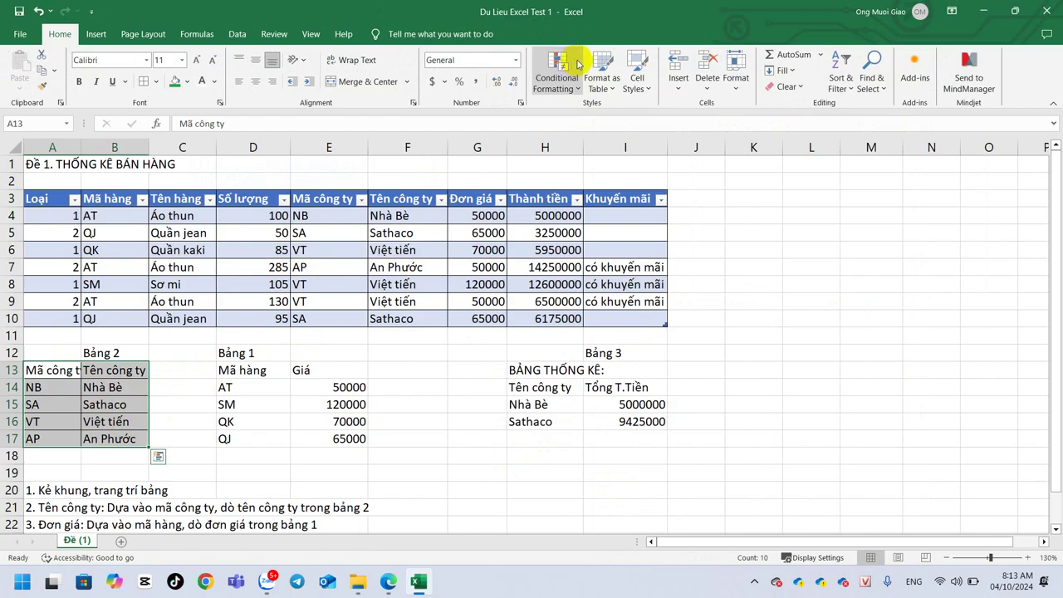
click(602, 77)
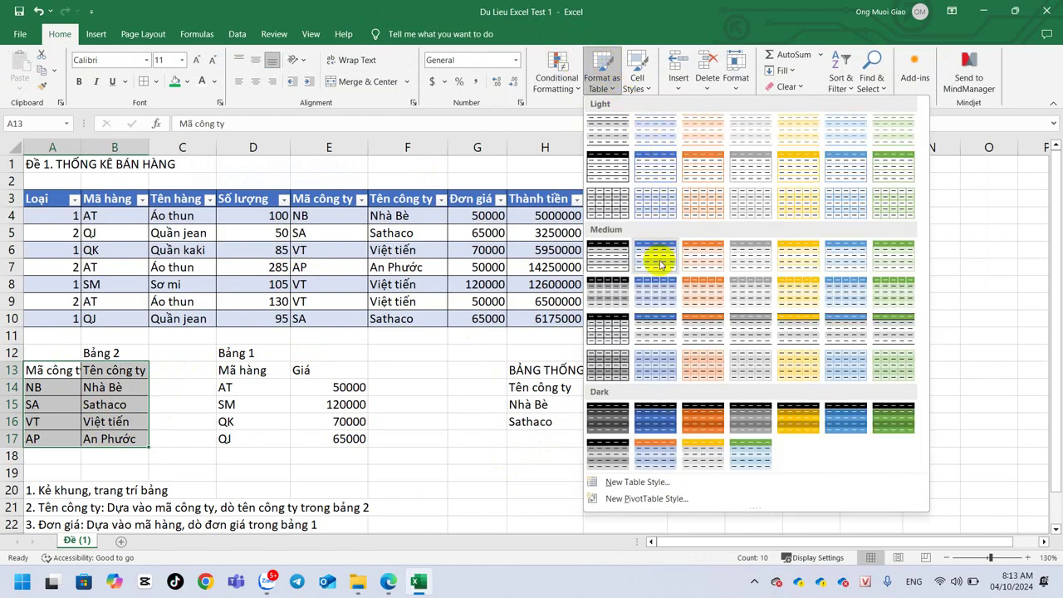
click(660, 264)
click(249, 211)
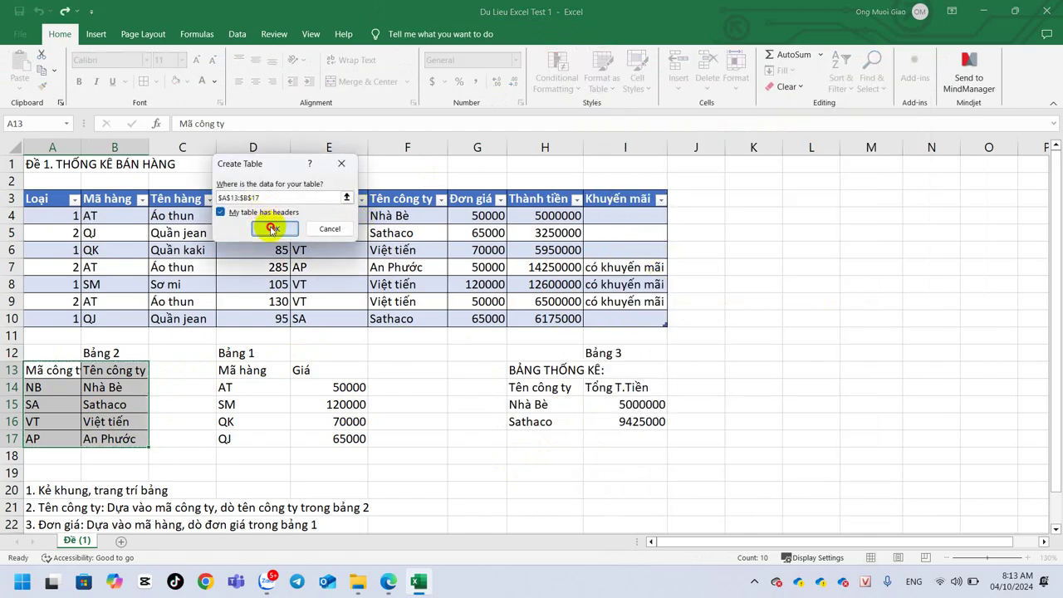
click(271, 229)
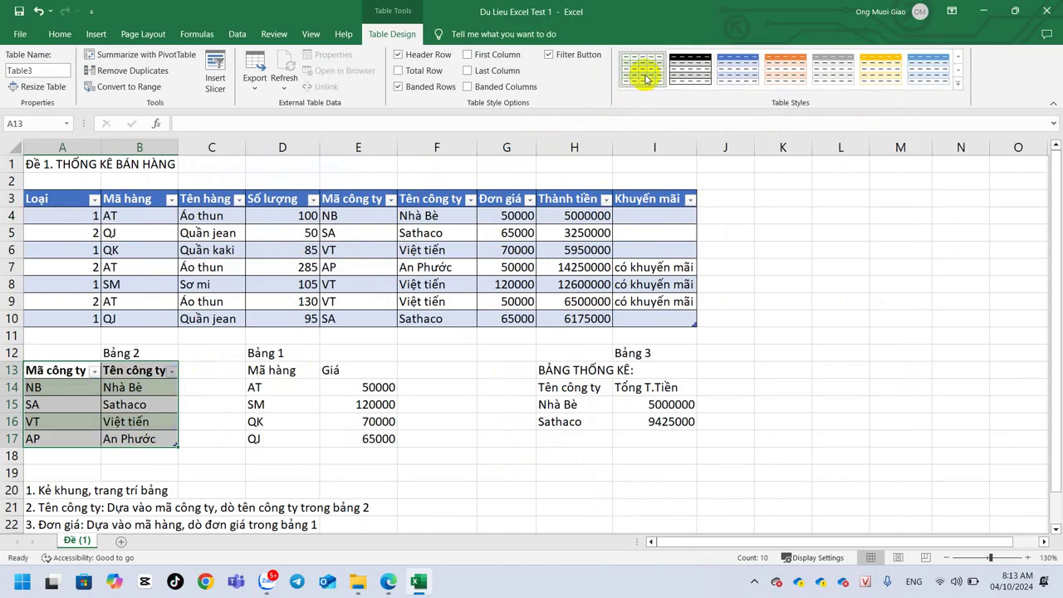
click(785, 68)
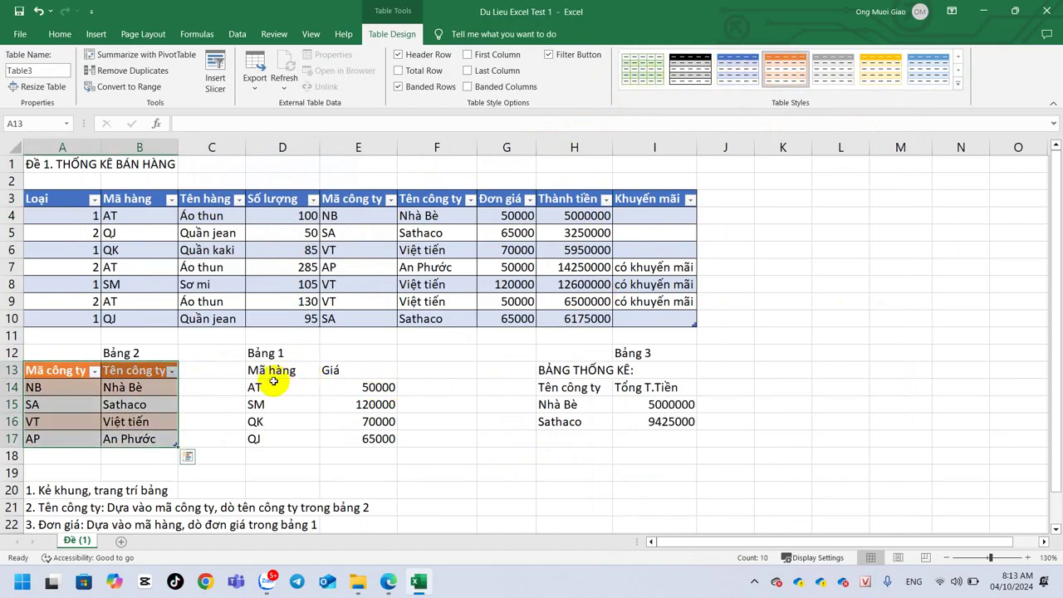
Format Bảng 1 D13:E17 as a green Excel table
drag(273, 376, 359, 436)
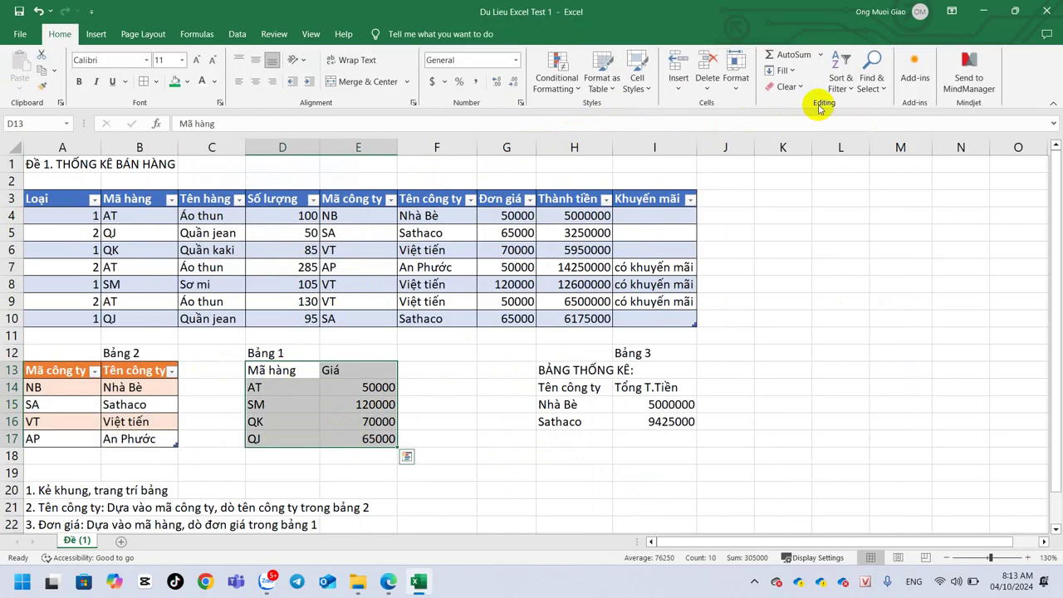
click(601, 70)
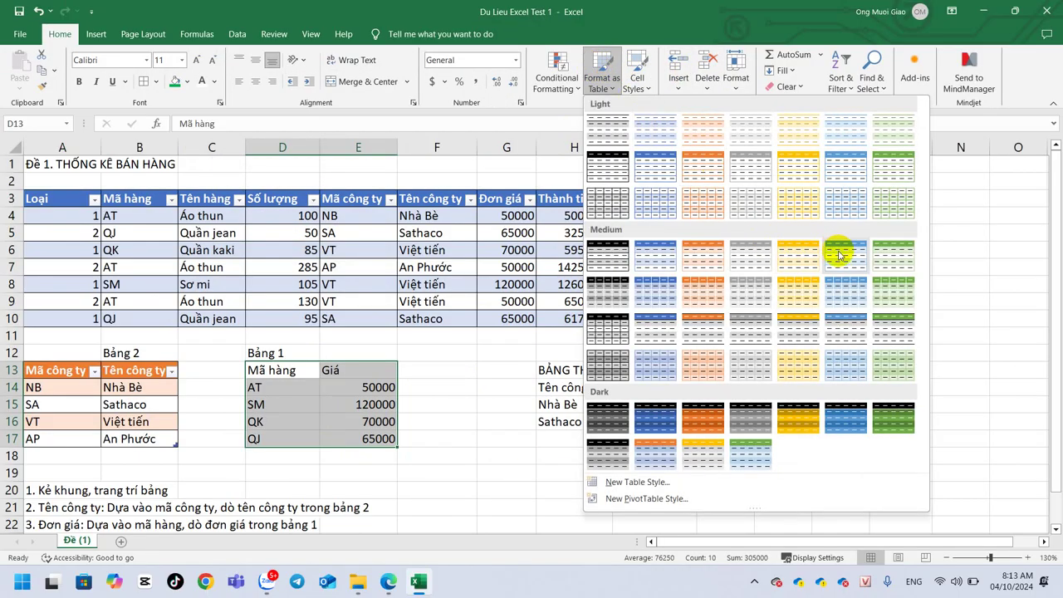
click(903, 259)
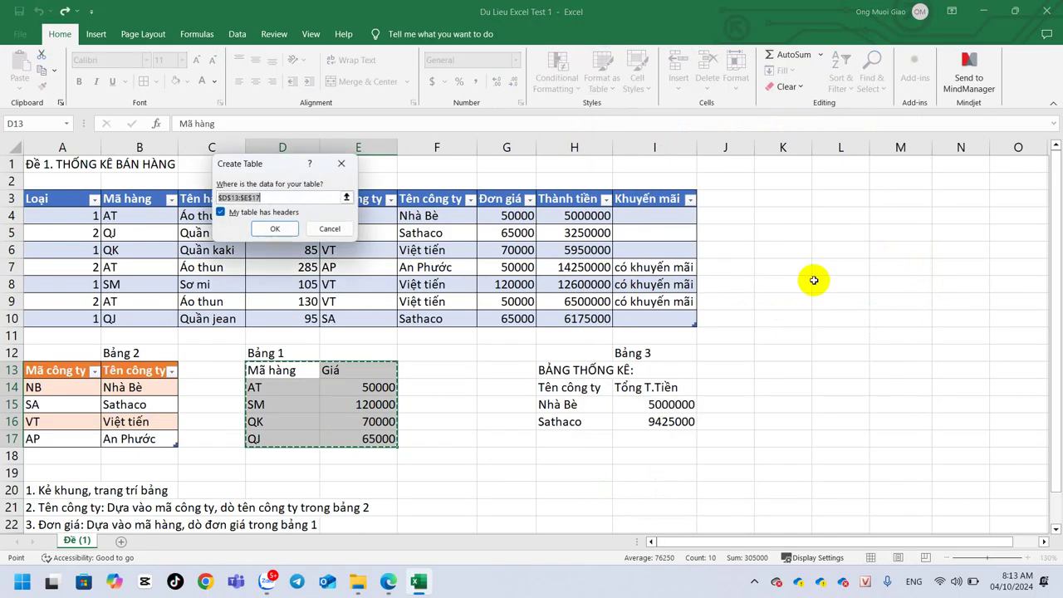
click(275, 229)
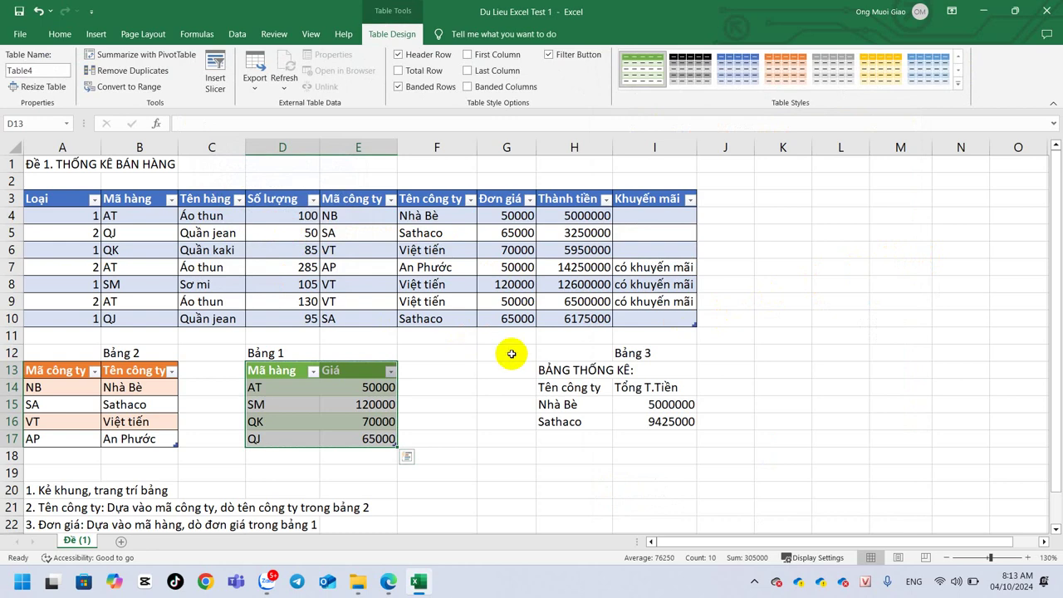
Format the Bảng 3 totals H14:I16 as a blue Excel table
drag(582, 370, 662, 421)
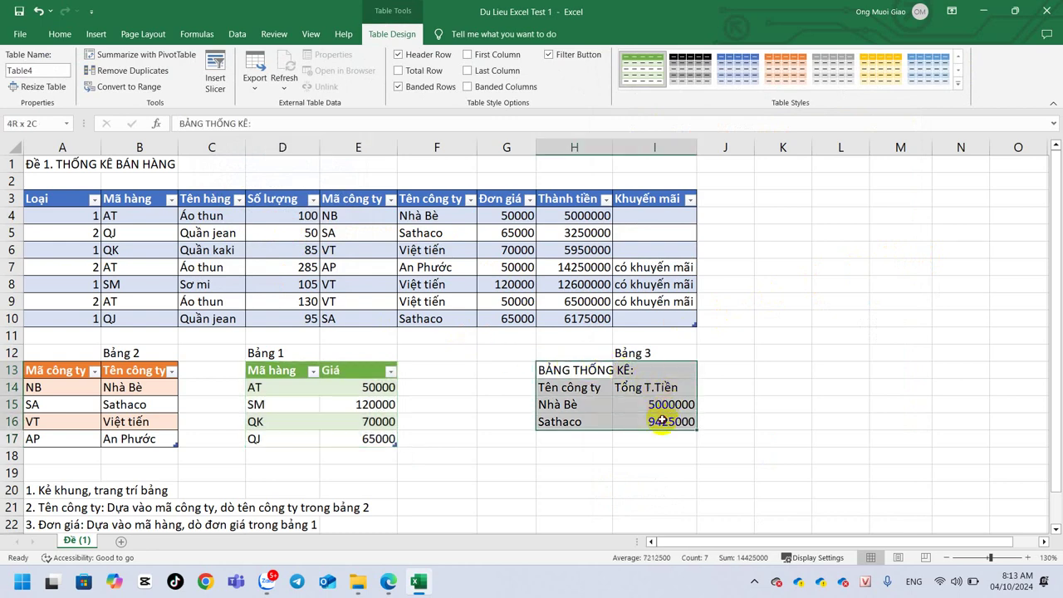
drag(579, 387, 656, 421)
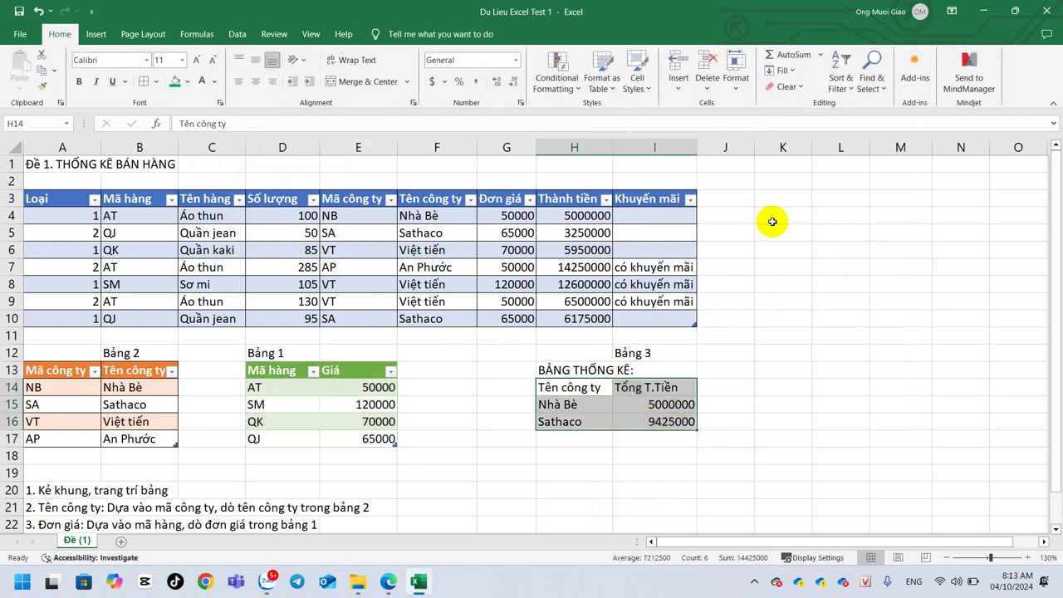
click(602, 76)
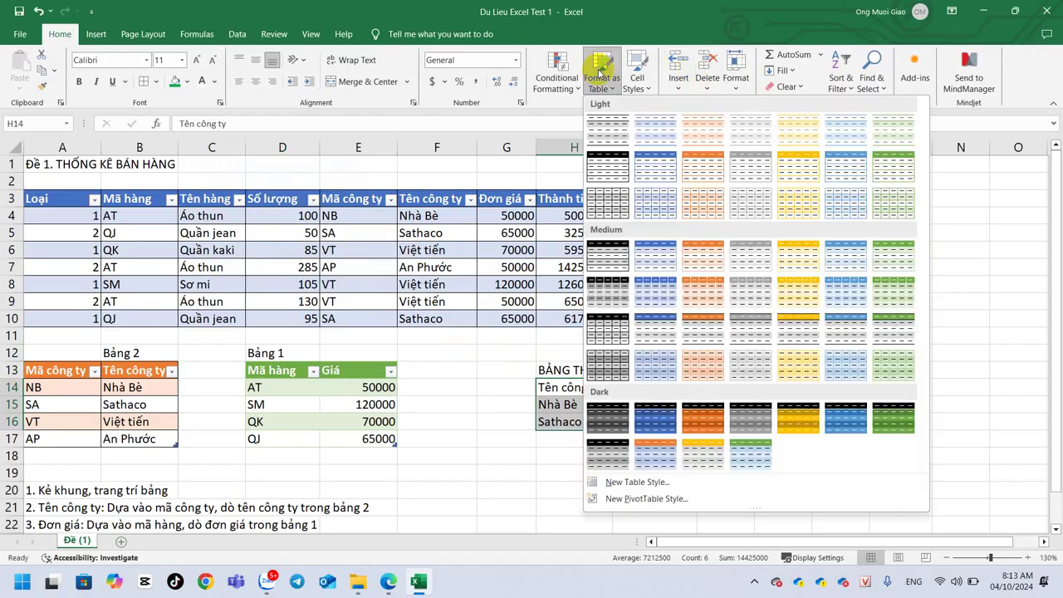
click(855, 311)
click(275, 229)
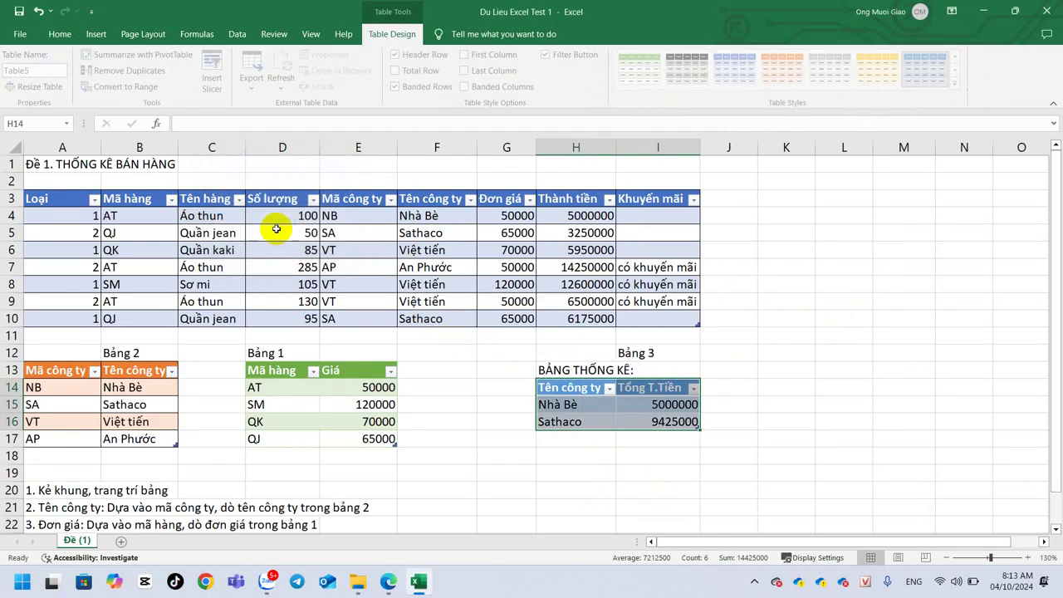
click(279, 228)
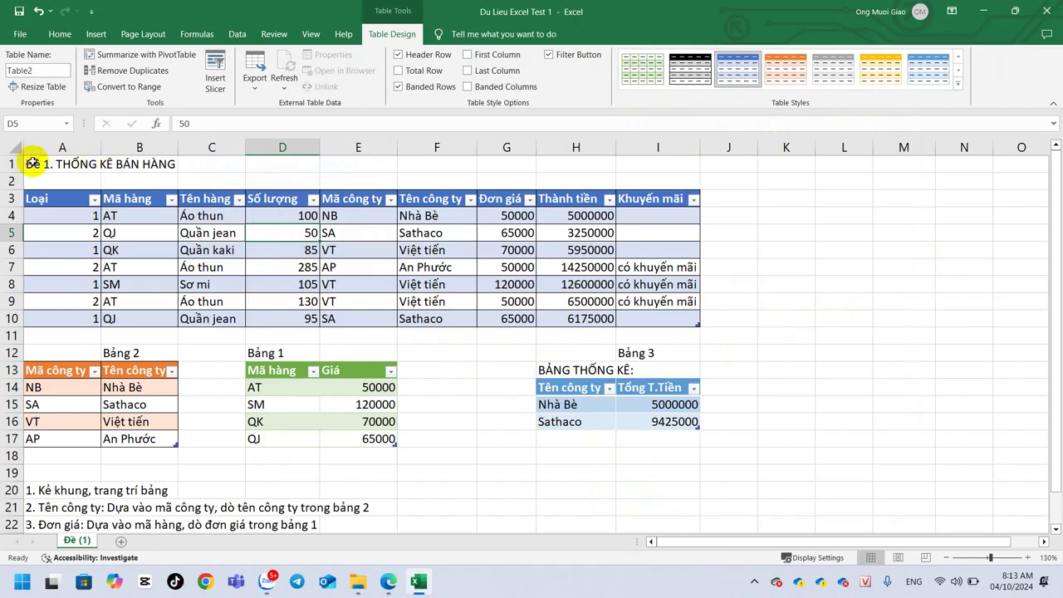
drag(32, 163, 657, 163)
Merge and centre the title across A1:I1 and apply the orange Accent2 cell style
drag(539, 123, 498, 99)
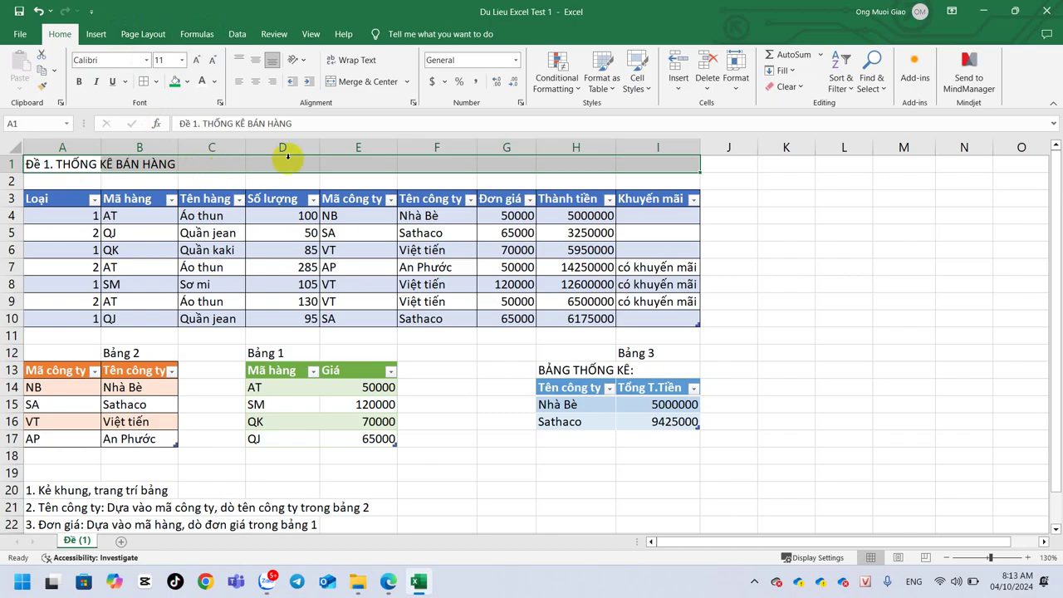
click(369, 81)
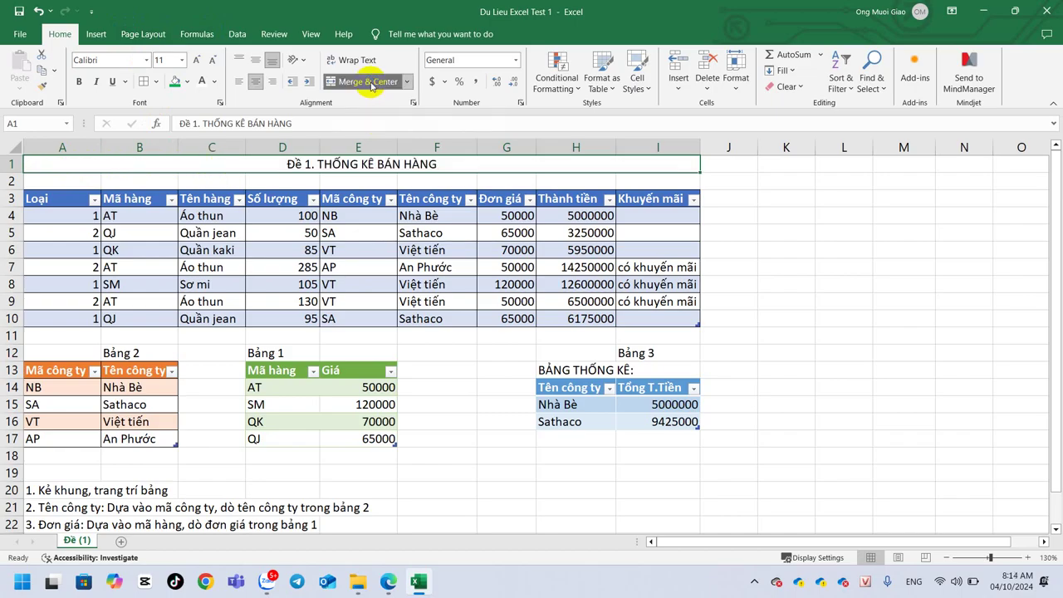
click(641, 73)
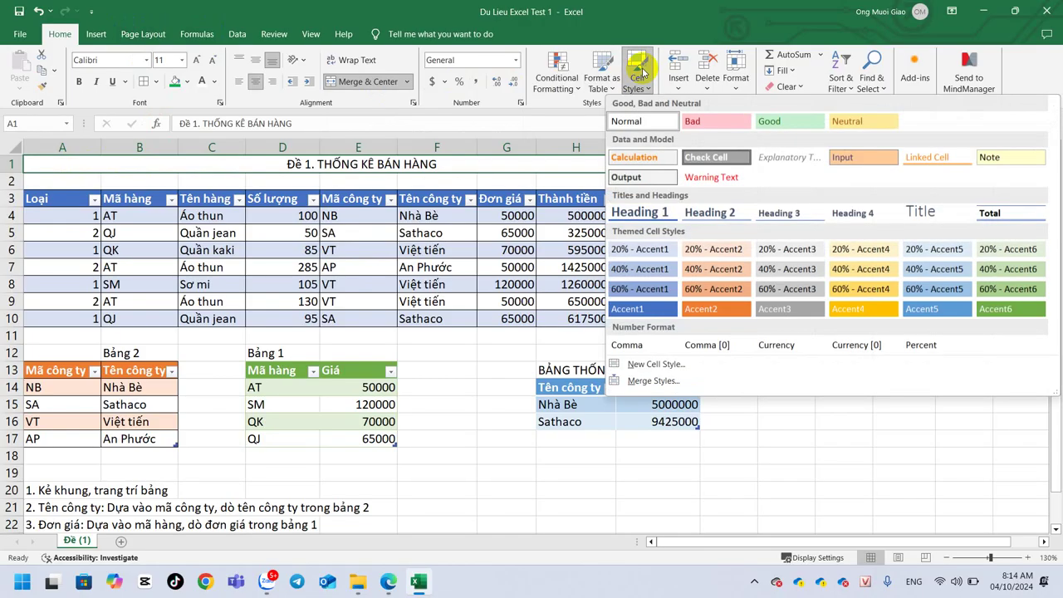
click(705, 307)
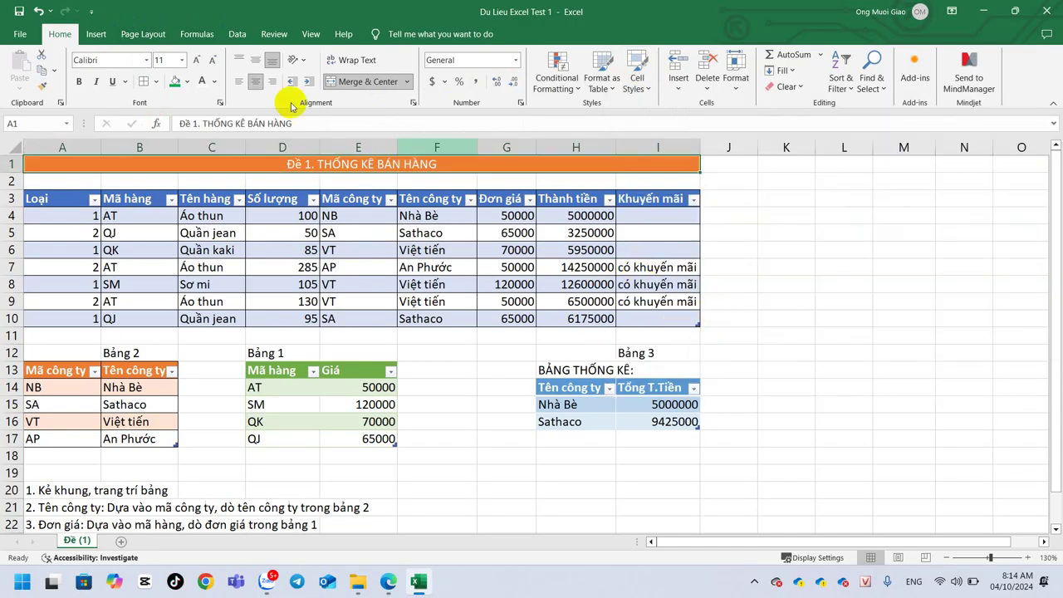
Make the title 'Đề 1. THỐNG KÊ BÁN HÀNG' bold at font size 20
click(196, 60)
click(196, 60)
click(196, 59)
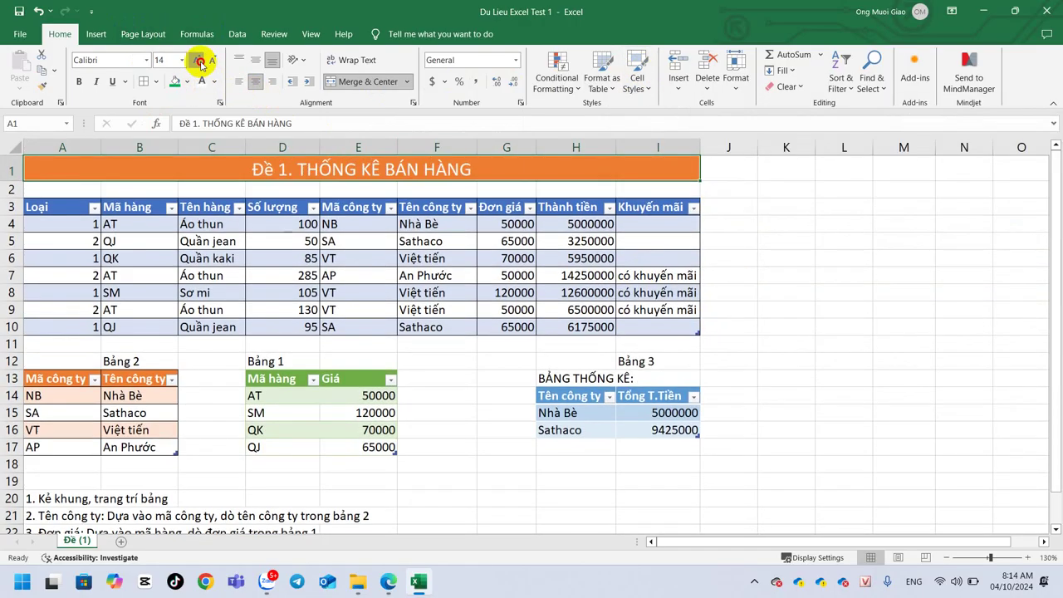
click(196, 60)
click(79, 80)
click(196, 60)
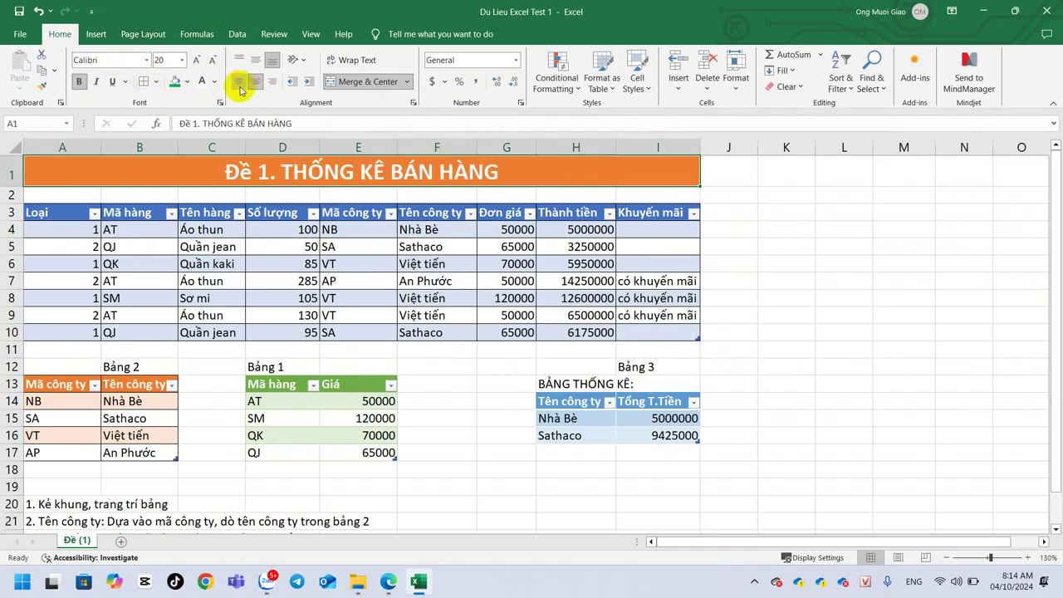
click(795, 243)
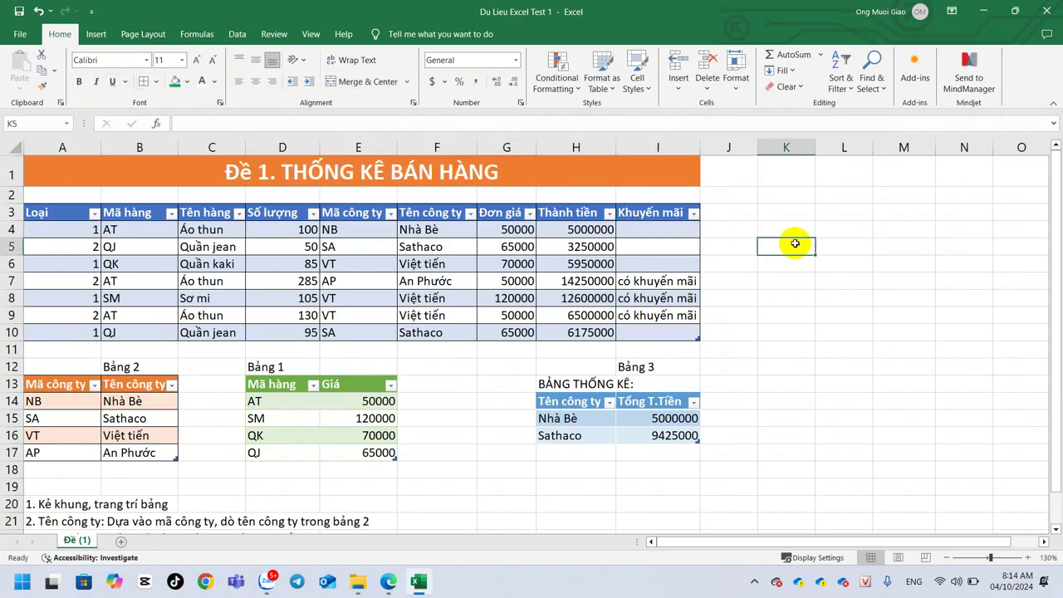